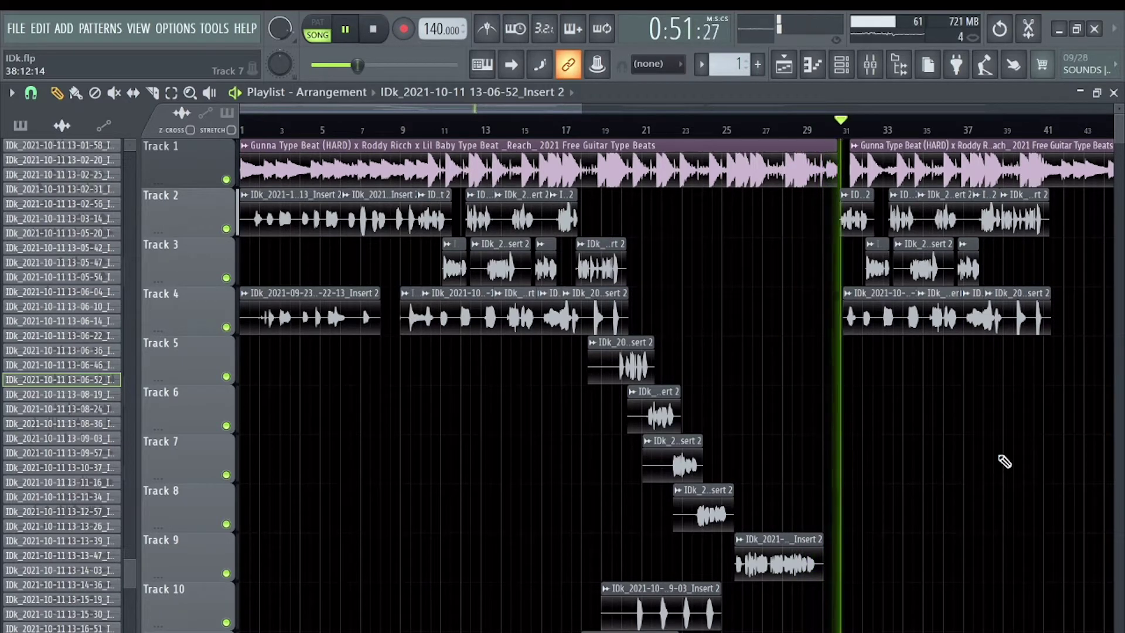
Stop the song playback and view the Rec mixer track's effect chain.
key(space)
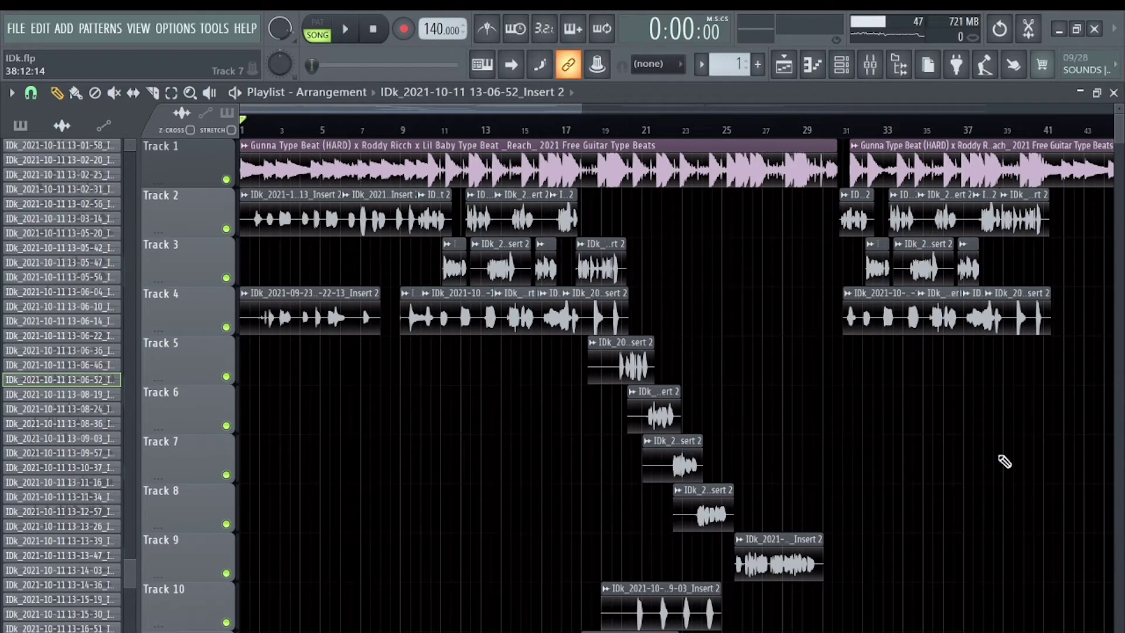
key(F9)
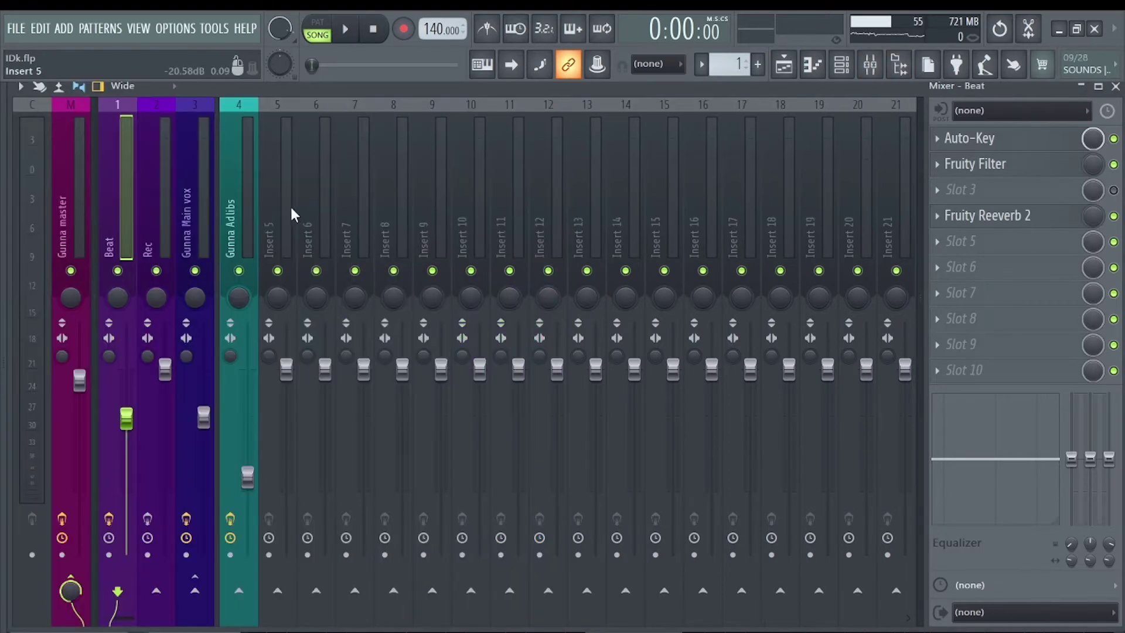
click(231, 214)
click(169, 212)
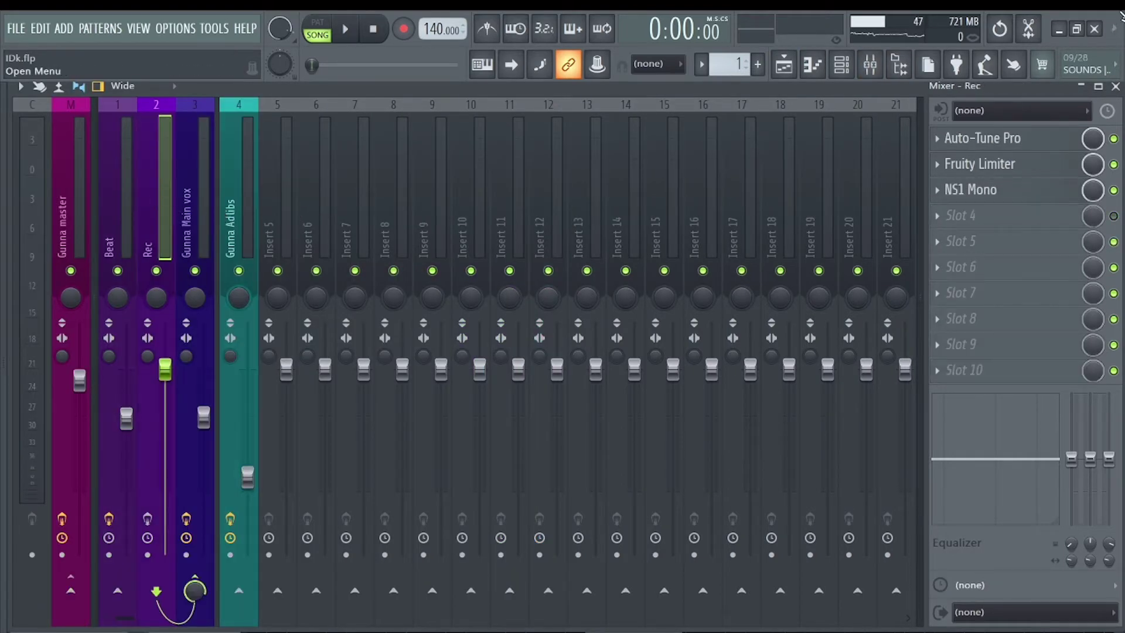
Play the vocals on Tracks 2 and 3 alone, with the Gunna Main vox mixer track selected.
key(F5)
key(space)
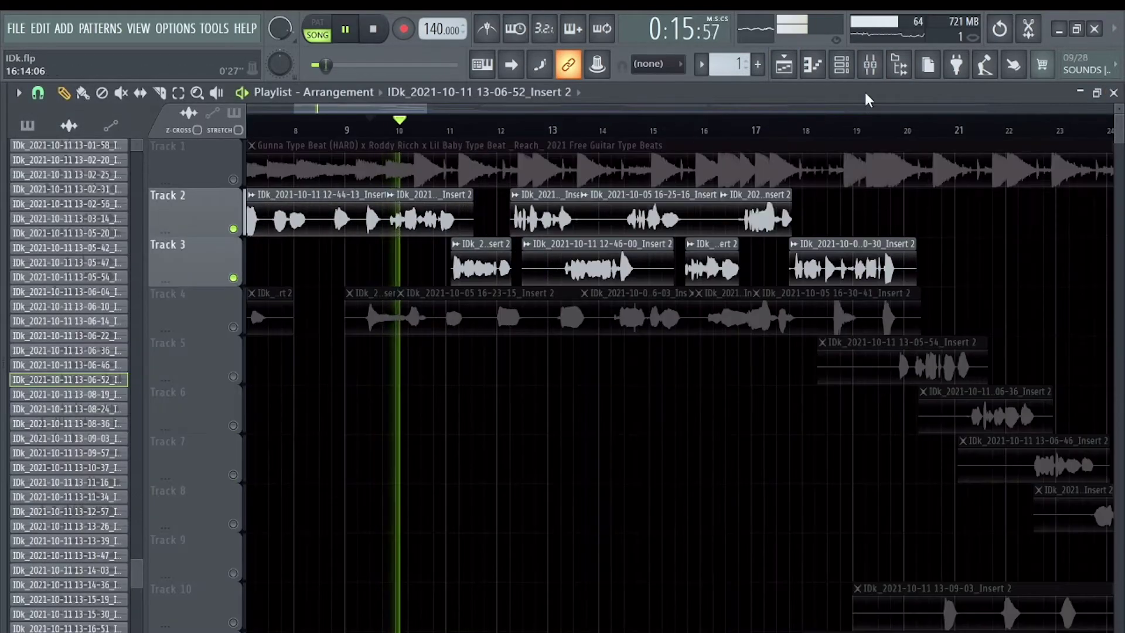
key(F9)
click(196, 227)
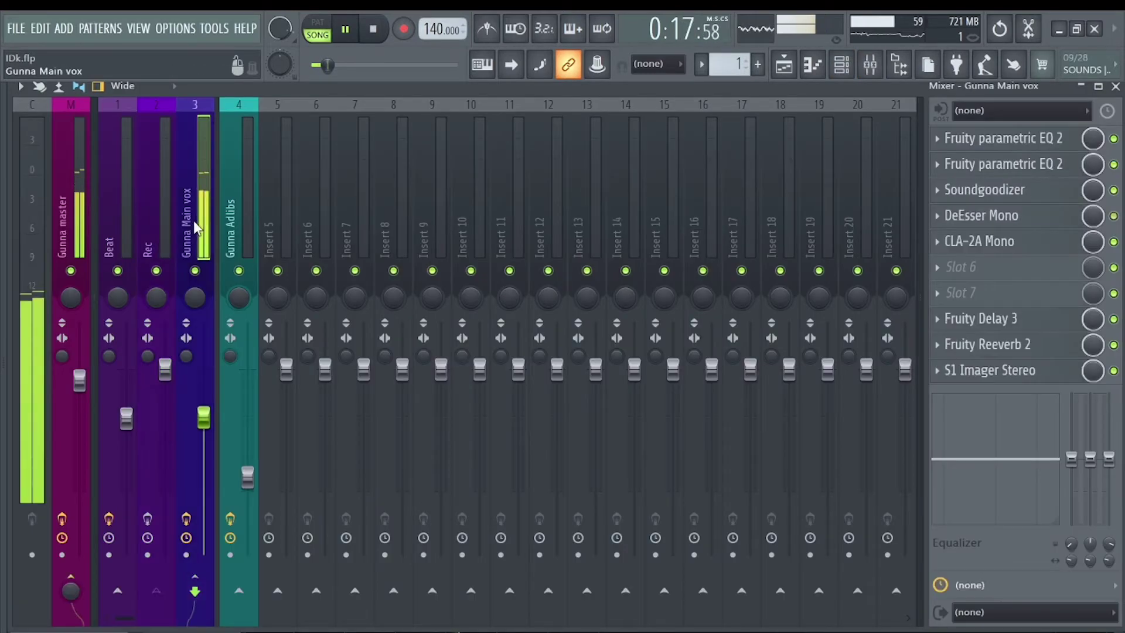
Disable all effects on the Gunna Main vox mixer track and listen to the dry vocals.
key(space)
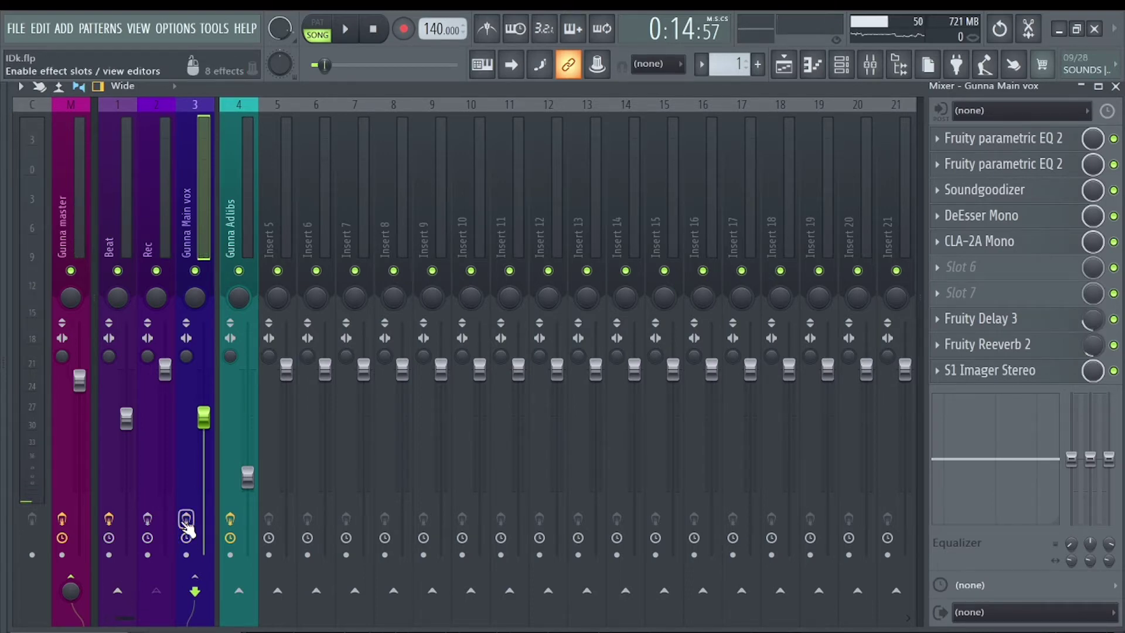
key(space)
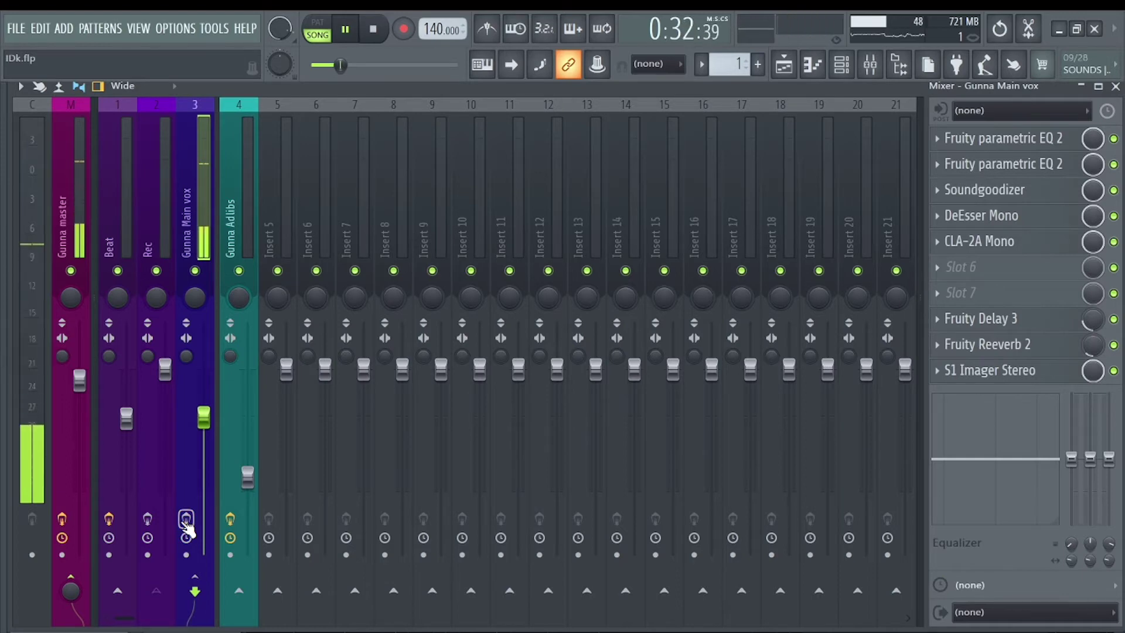
key(space)
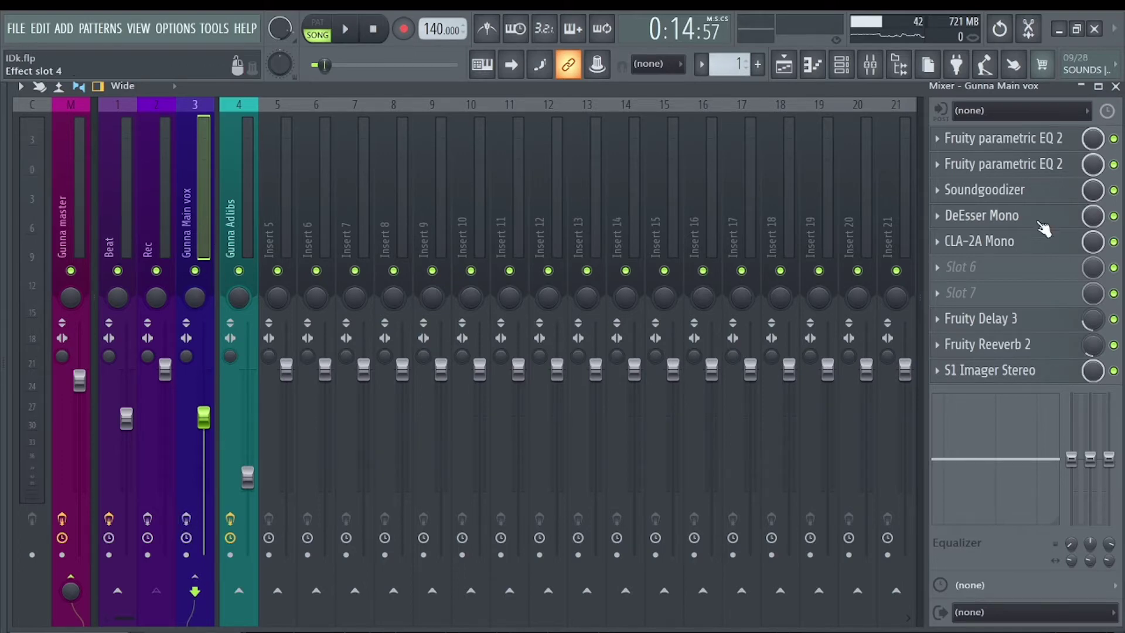
Examine the curves of the two Fruity parametric EQ 2 effects on the Gunna Main vox track.
click(1015, 141)
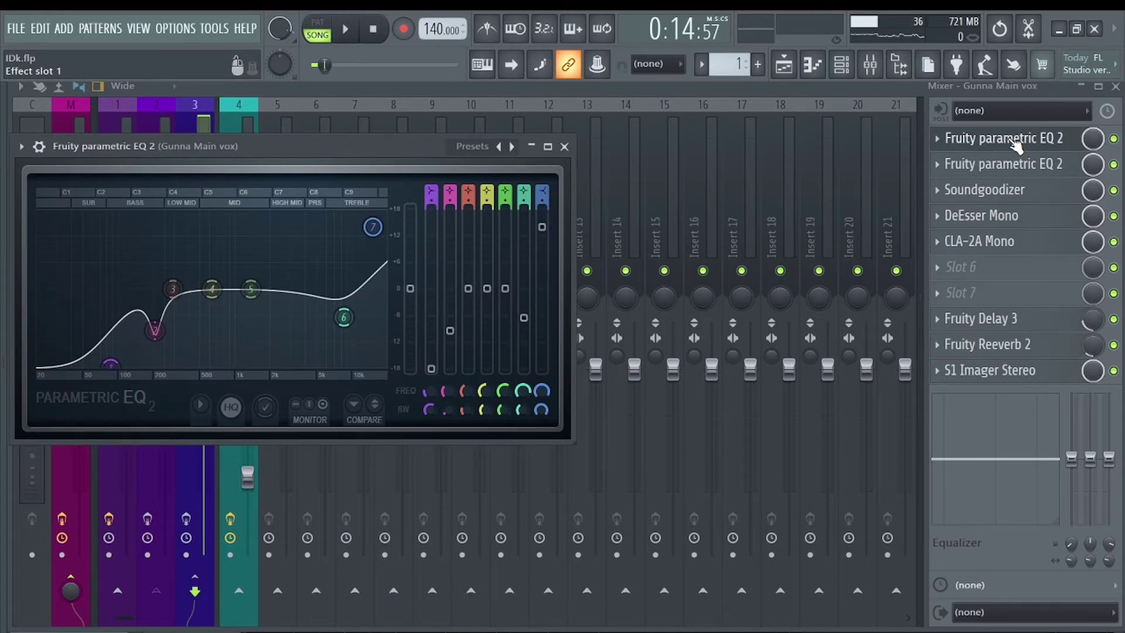
click(1015, 143)
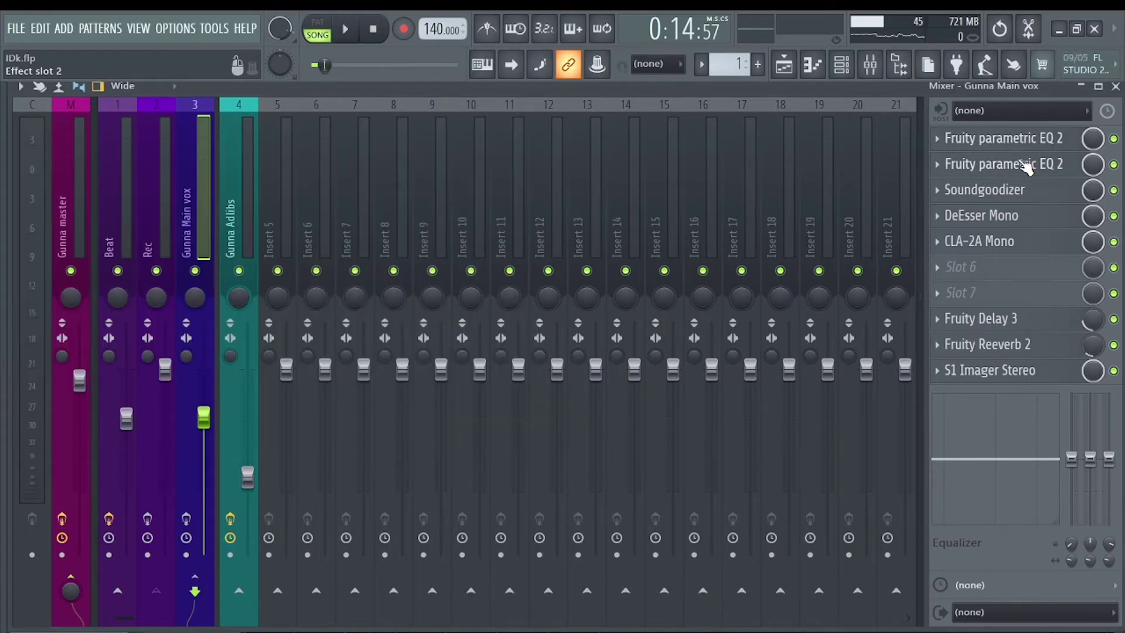
click(1025, 165)
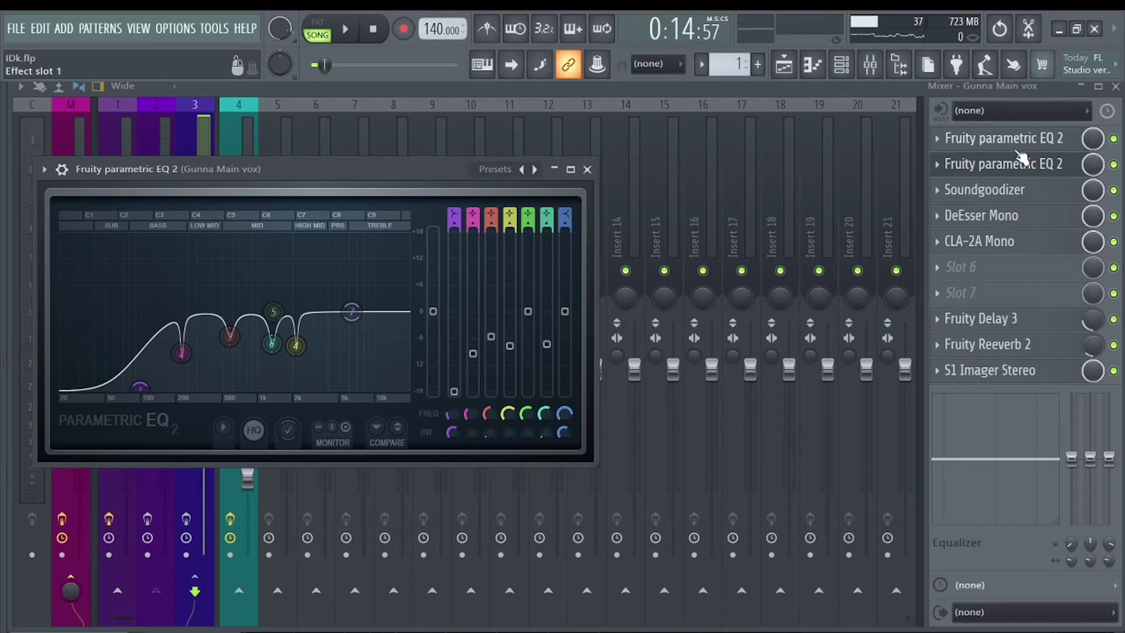
click(1019, 155)
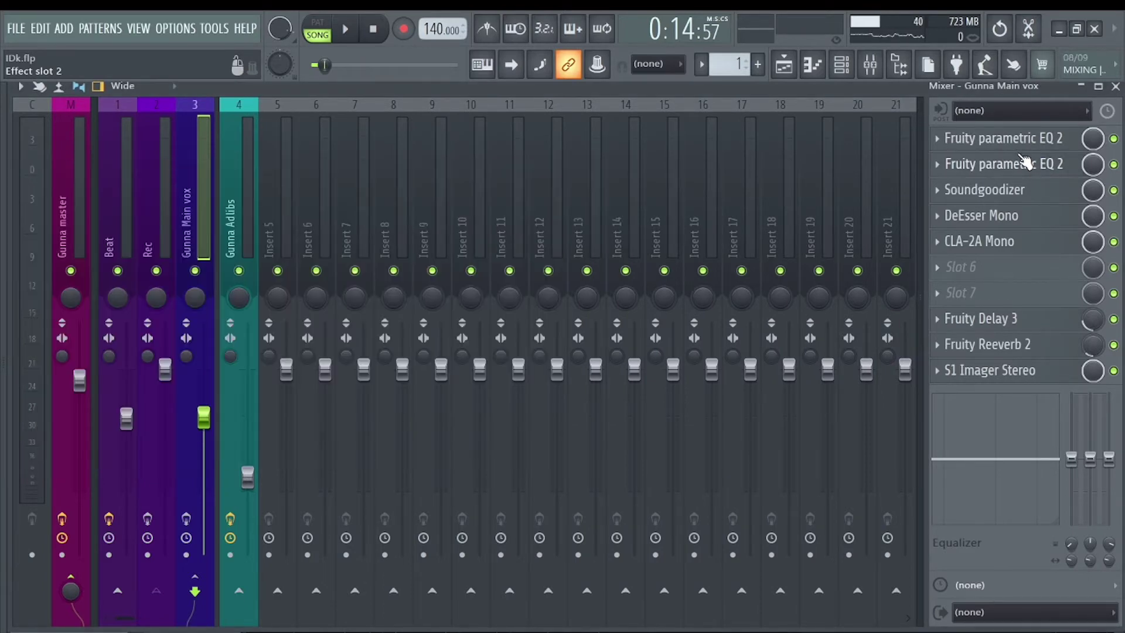
Examine the Soundgoodizer, DeEsser Mono and CLA-2A Mono settings on the Gunna Main vox track.
click(1022, 192)
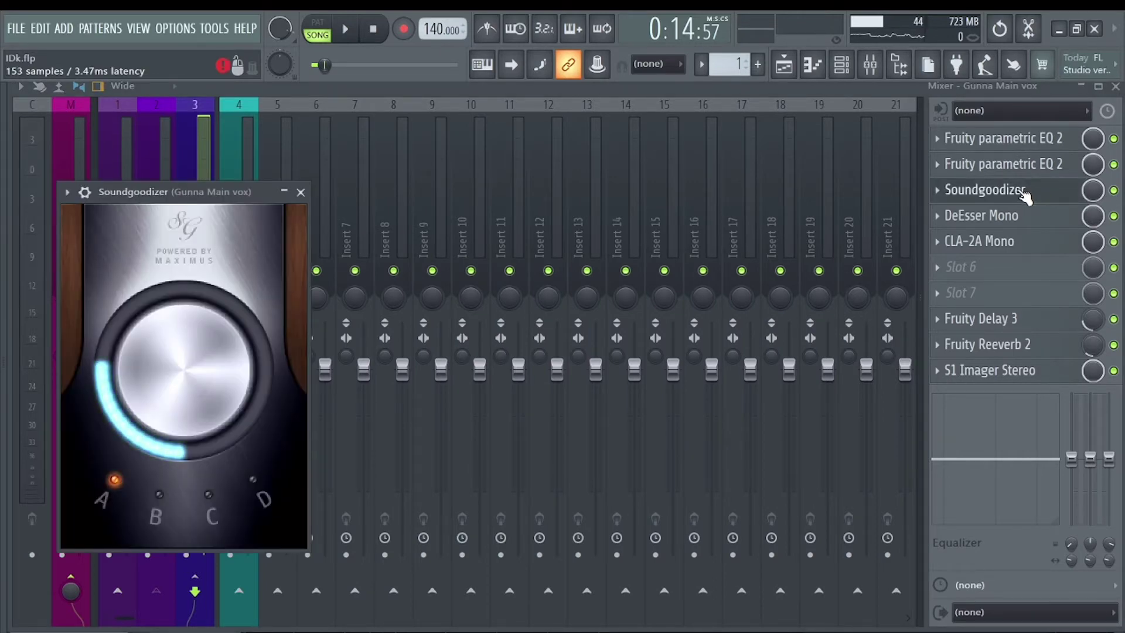
click(1022, 192)
click(1024, 218)
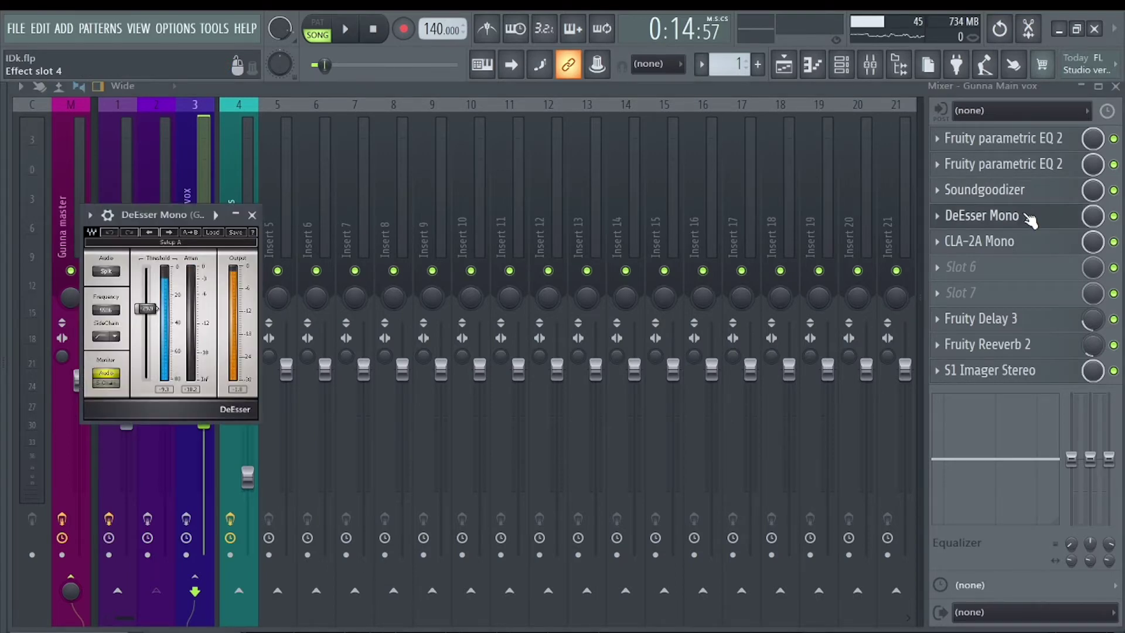
click(1030, 220)
click(1026, 244)
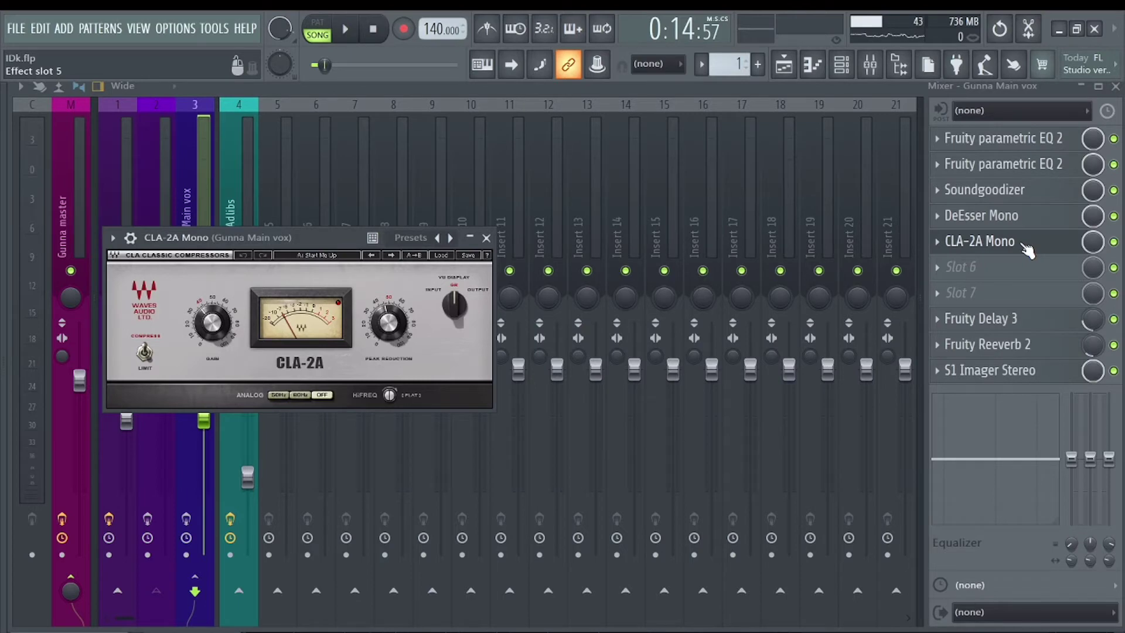
click(1022, 248)
Examine the Fruity Reeverb 2, Fruity Delay 3 and S1 Imager Stereo settings on the Gunna Main vox track.
click(989, 343)
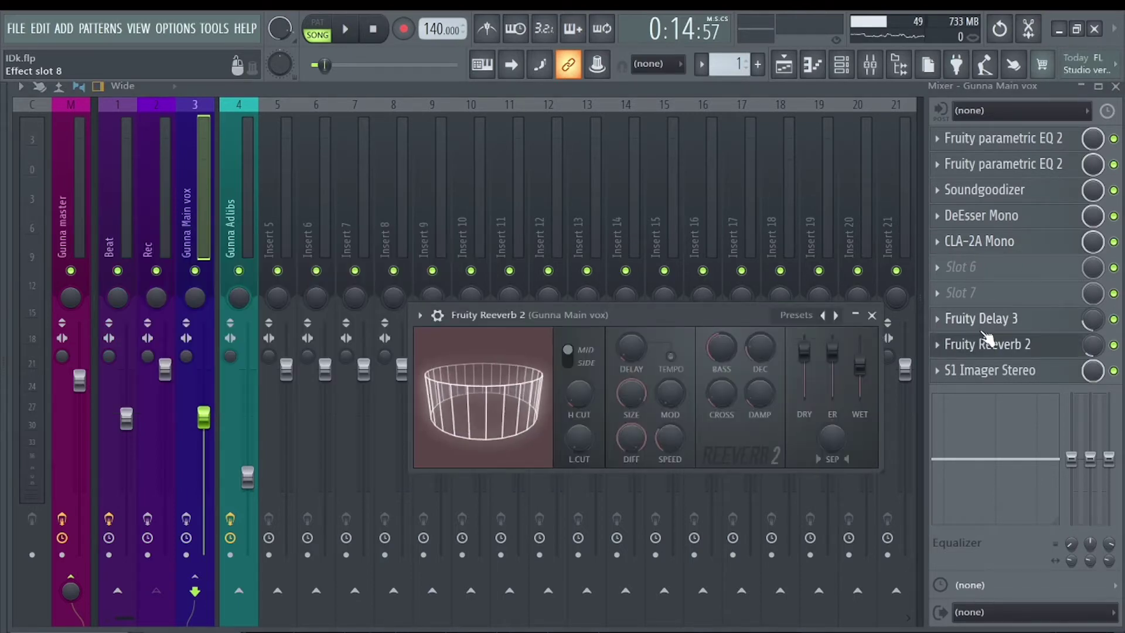
click(990, 343)
click(990, 320)
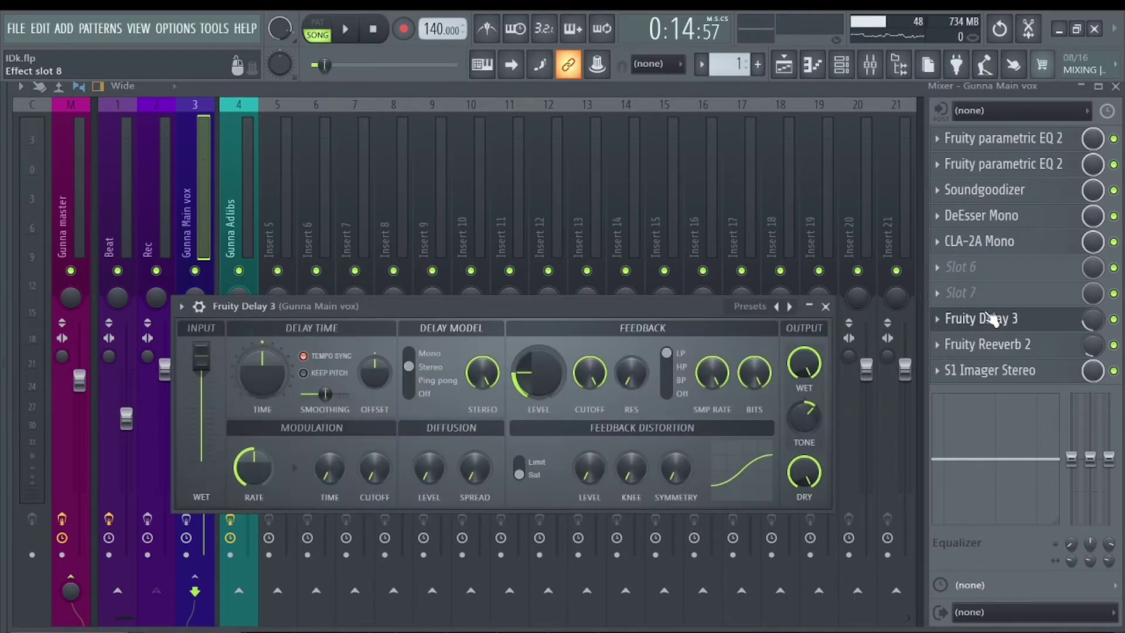
click(992, 319)
click(1018, 379)
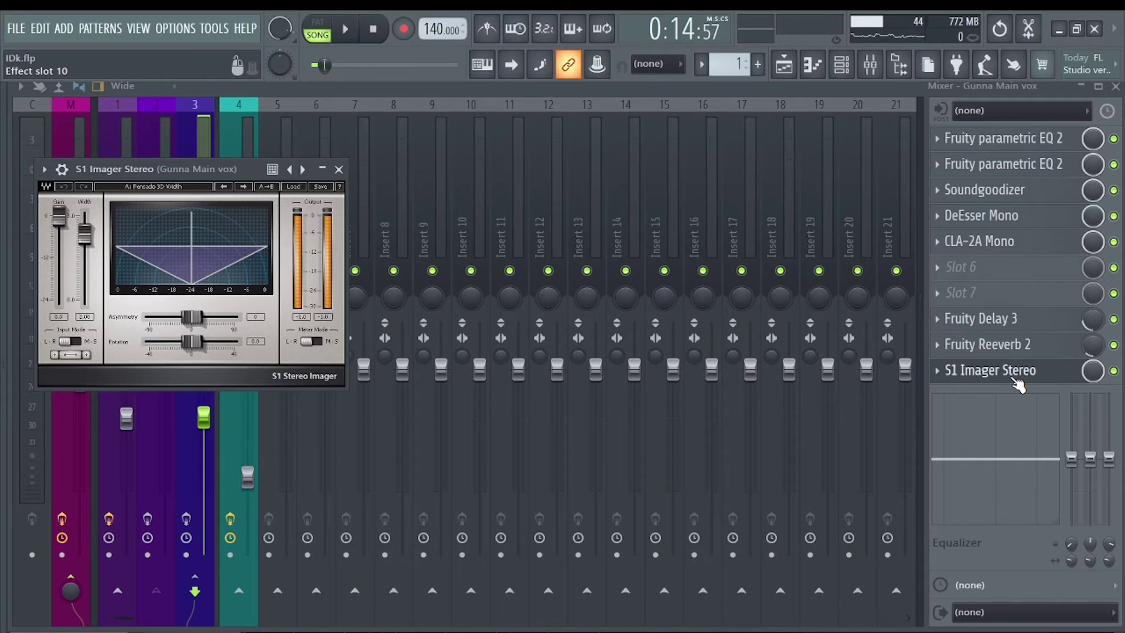
click(339, 166)
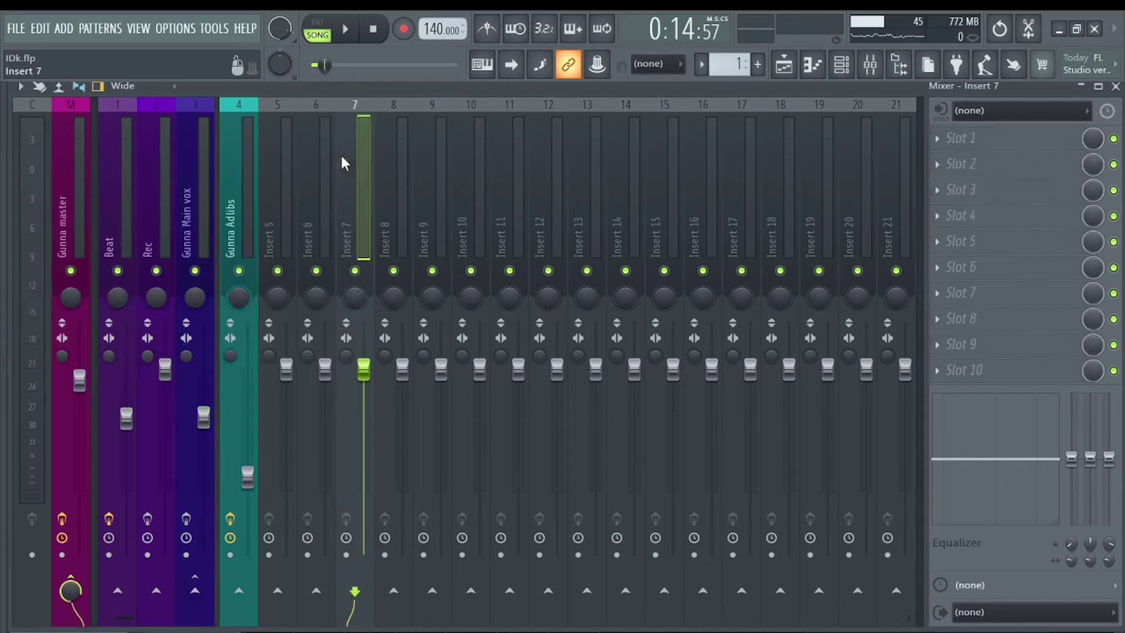
Compare the effect chains of the Gunna Main vox and Gunna Adlibs mixer tracks.
click(184, 219)
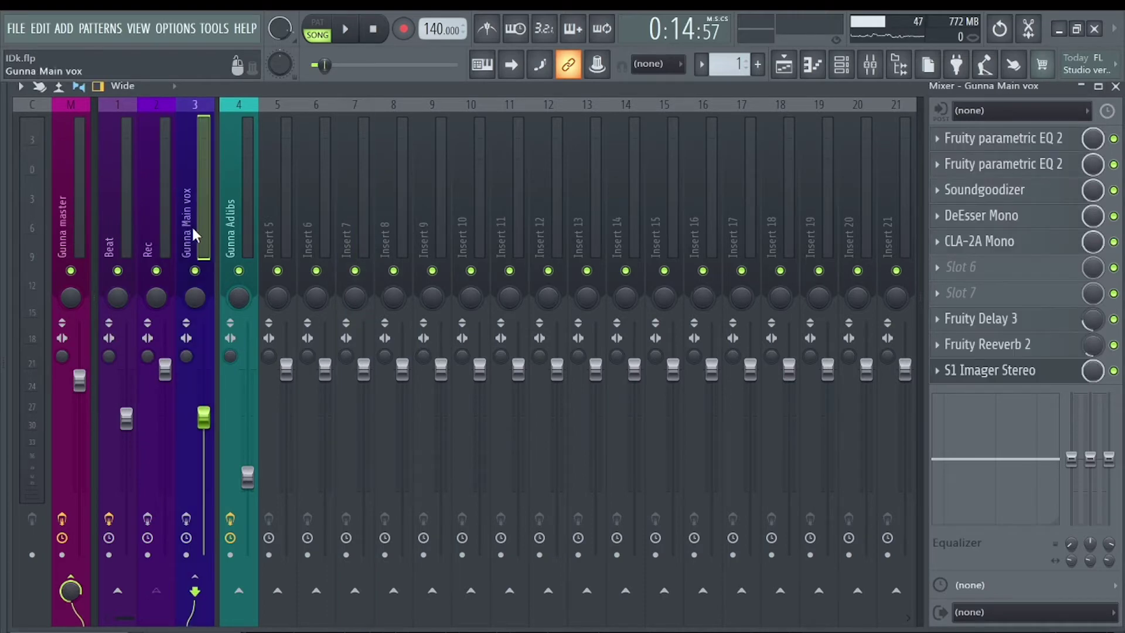
click(240, 234)
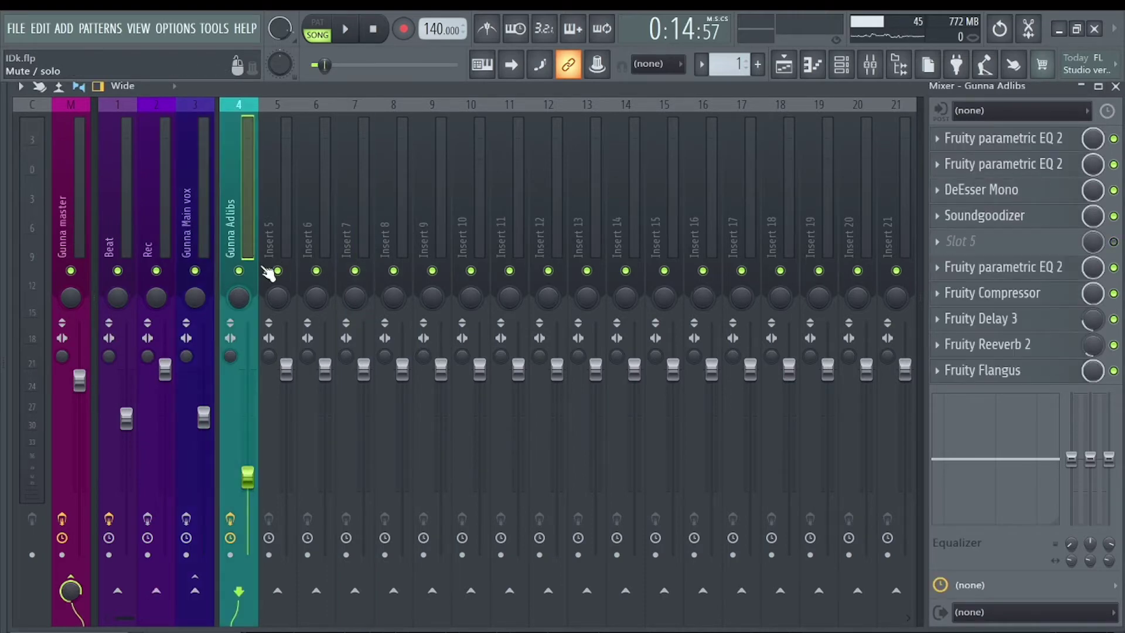
click(207, 212)
click(225, 222)
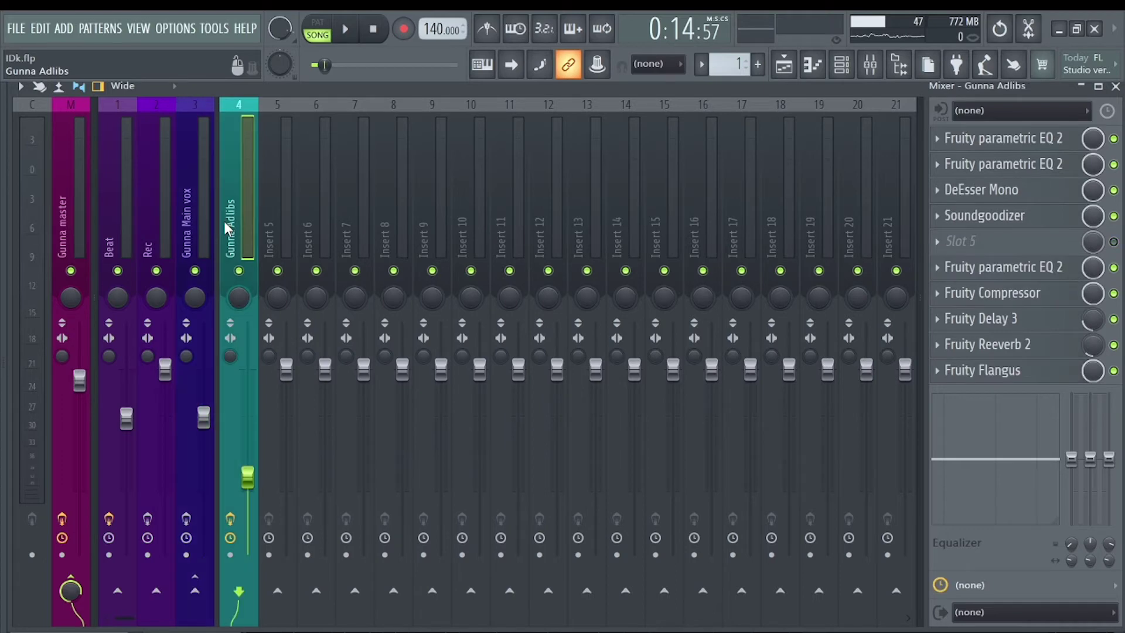
click(211, 193)
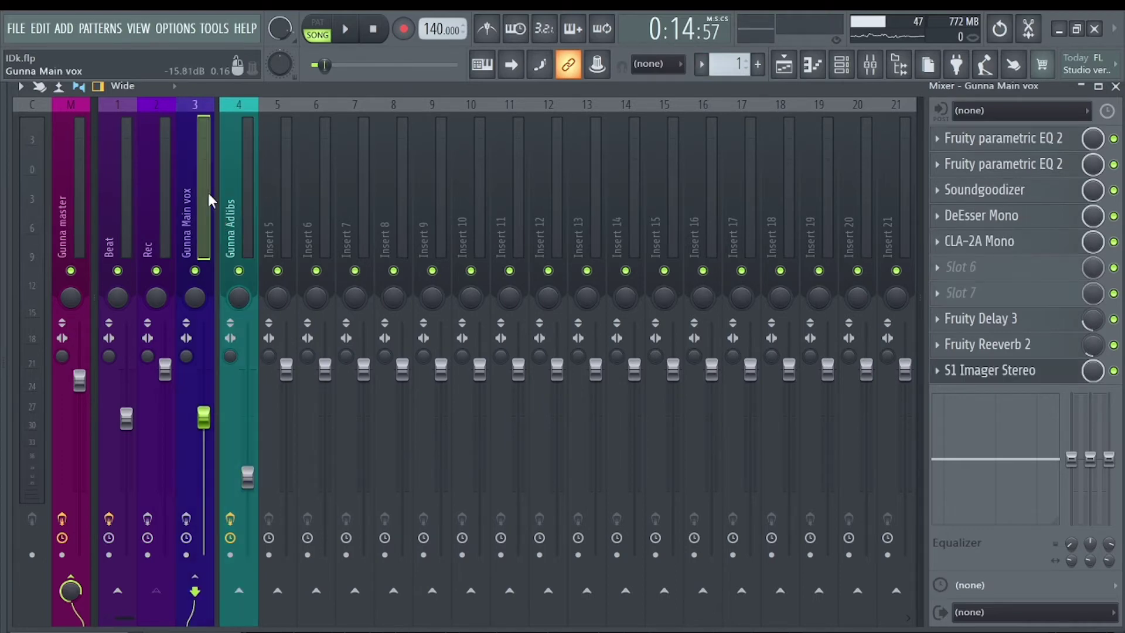
Look through the saved mixer track state presets offered for the Gunna Main vox track.
right_click(205, 202)
mouse_move(234, 186)
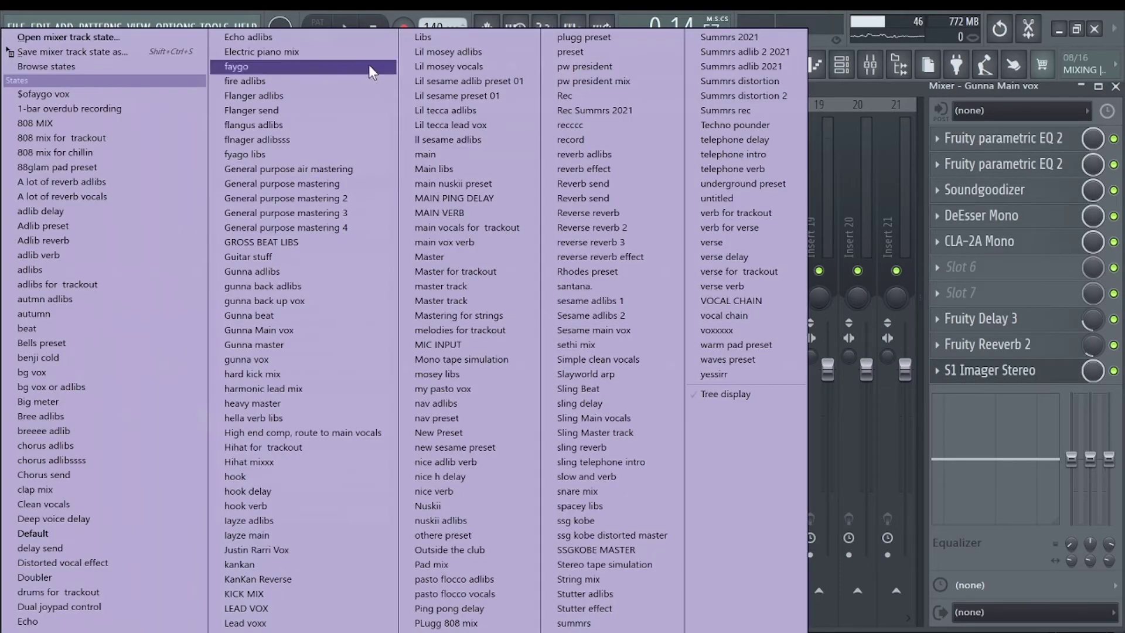
click(867, 153)
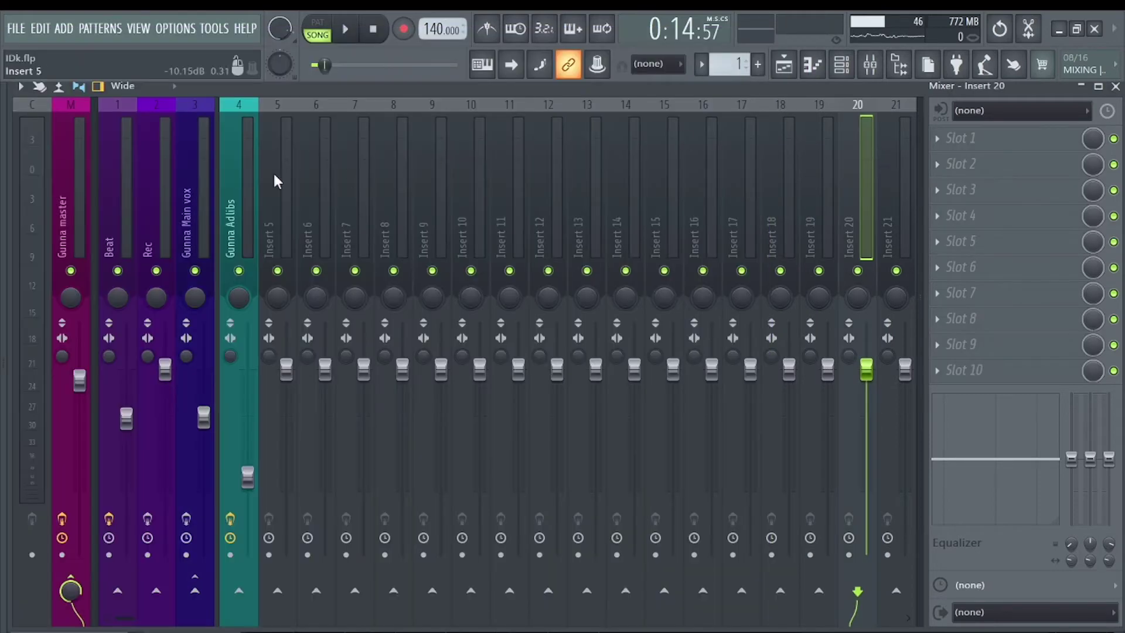
Examine the curves of the first two Fruity parametric EQ 2 effects on the Gunna Adlibs track.
click(243, 176)
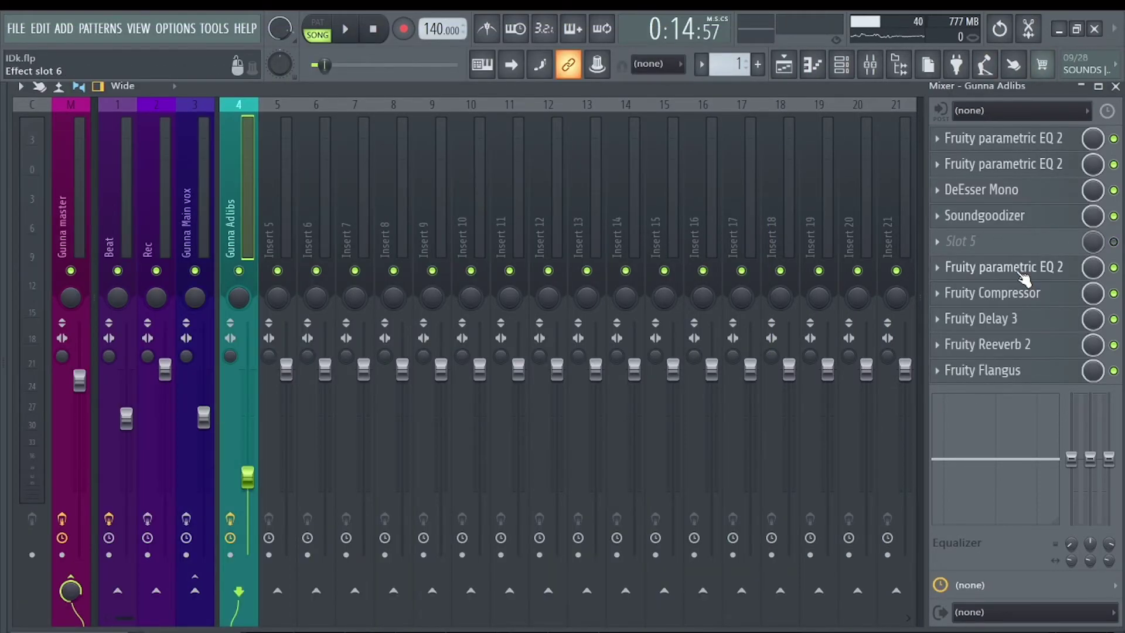
click(186, 191)
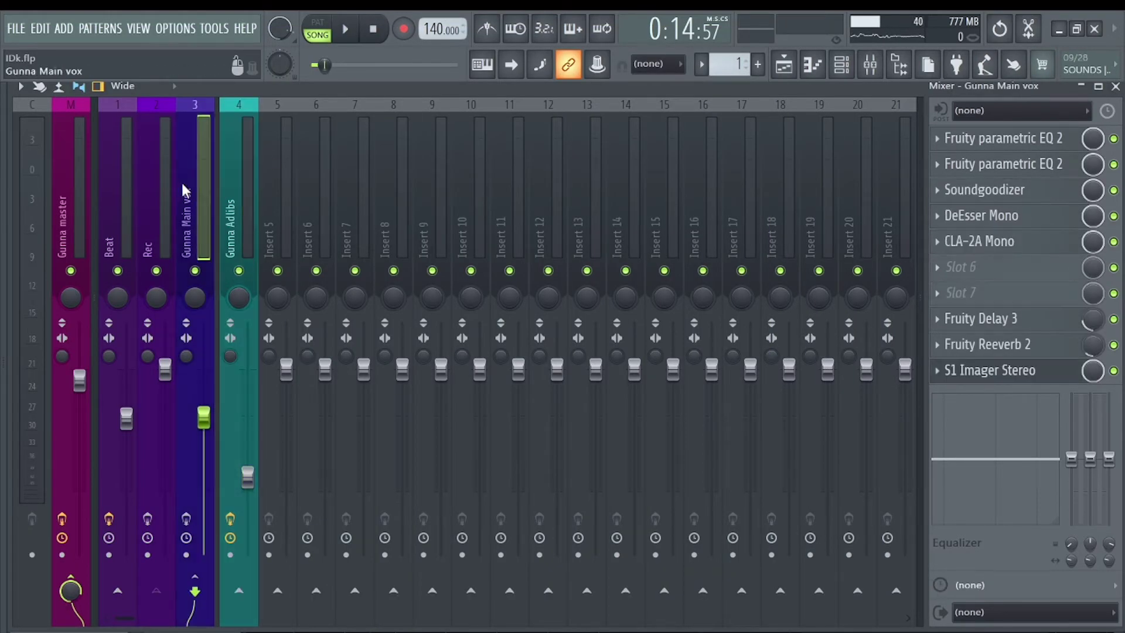
click(235, 191)
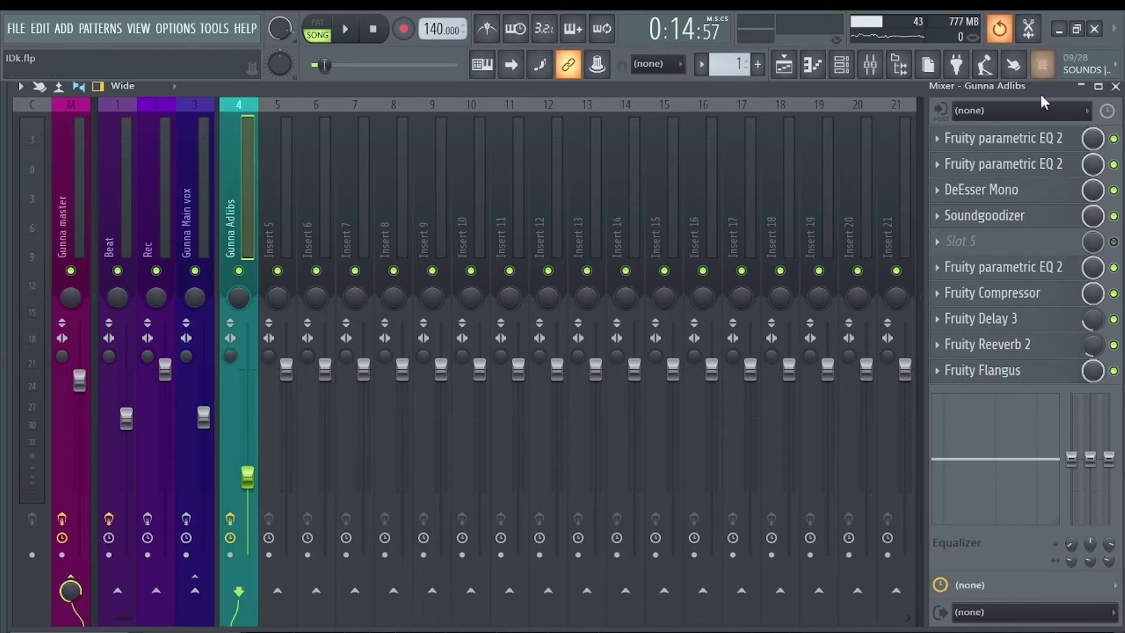
click(1030, 139)
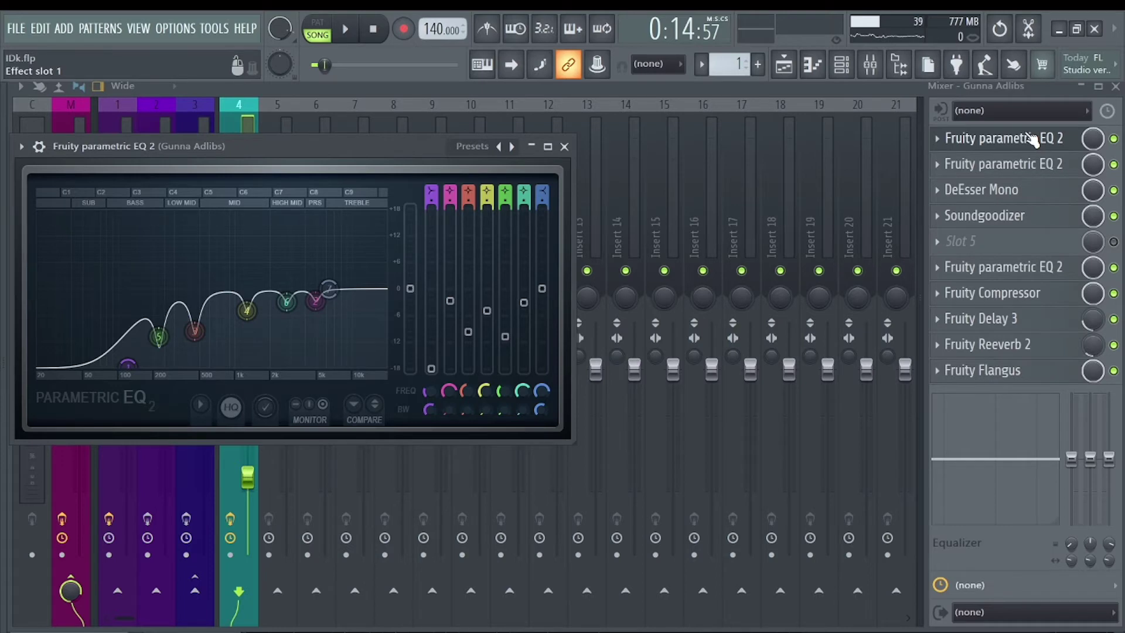
click(1031, 139)
click(989, 165)
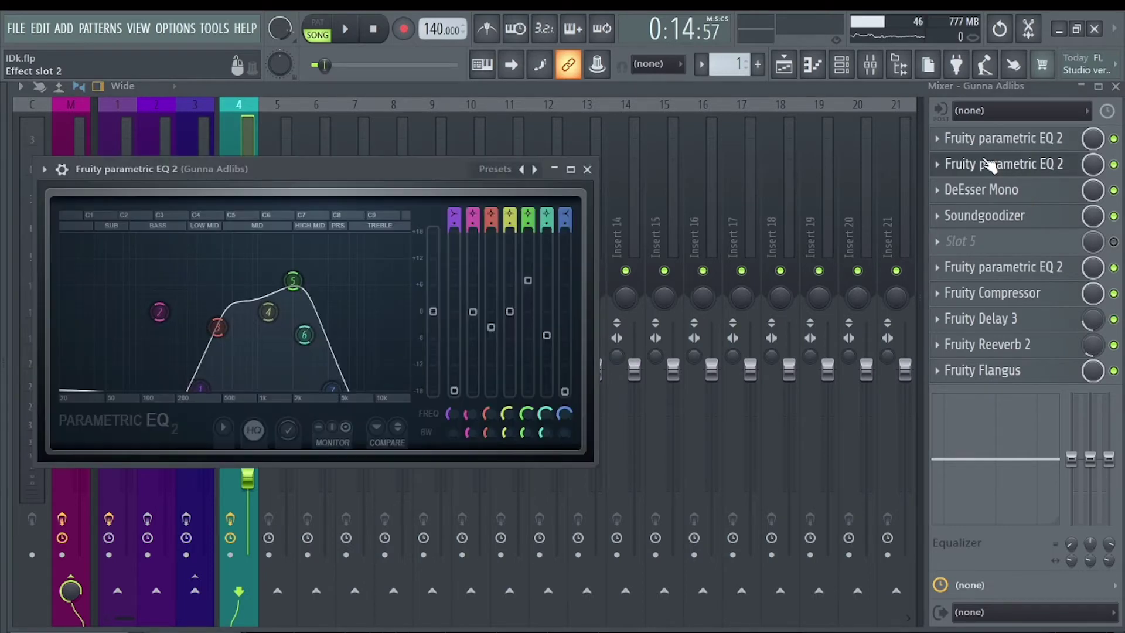
click(989, 165)
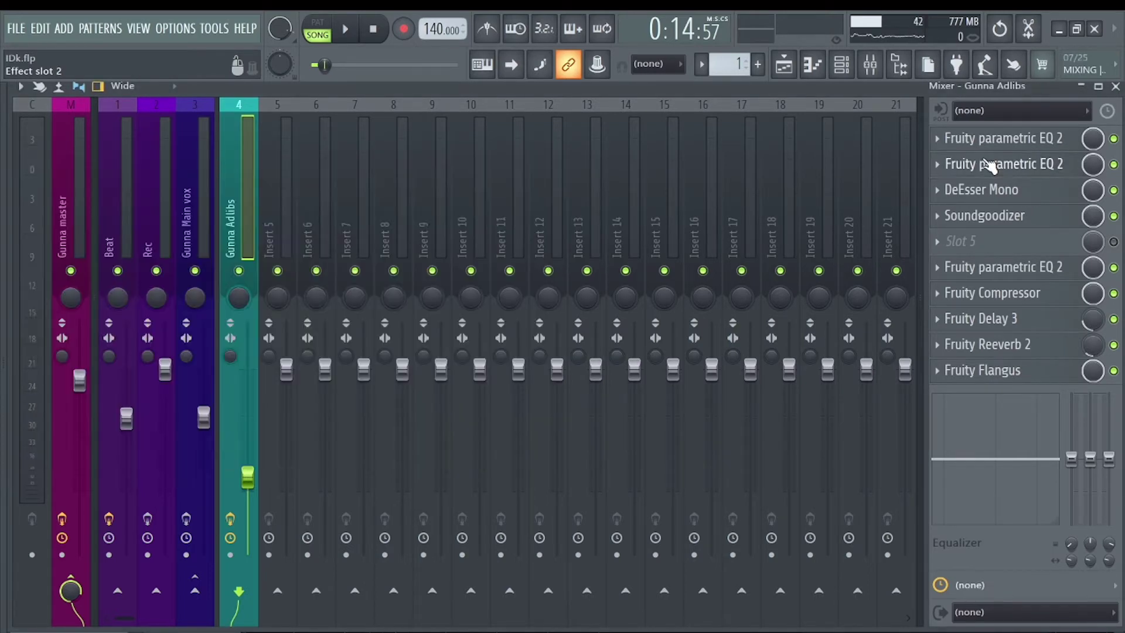
Check the DeEsser Mono and Soundgoodizer effects on the Gunna Adlibs track.
click(999, 192)
click(1000, 191)
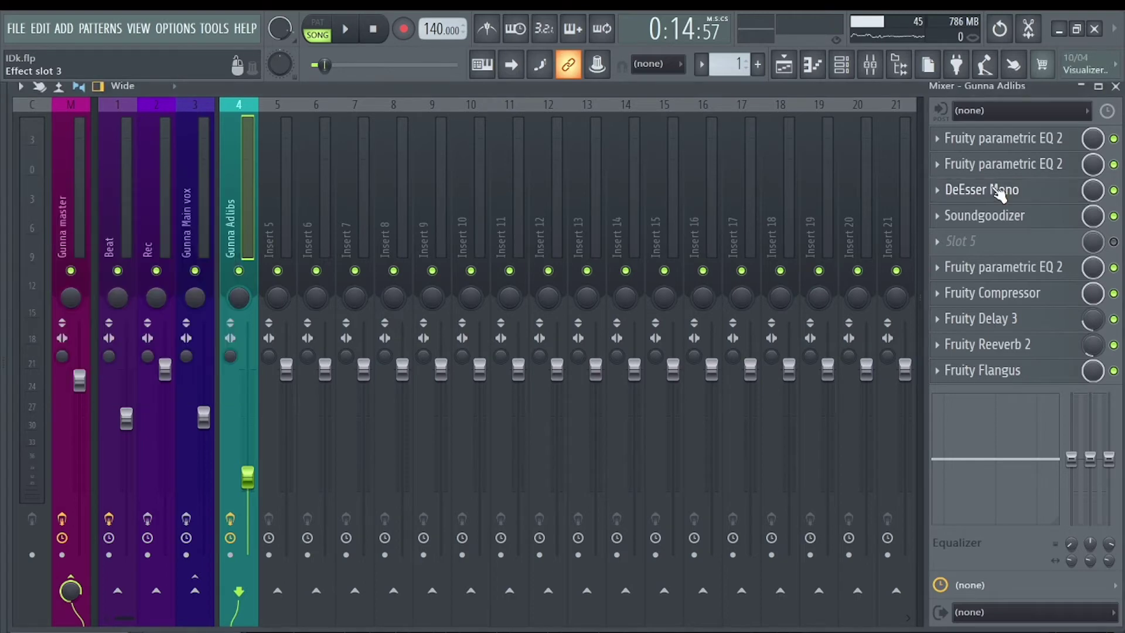
click(1003, 216)
click(1003, 216)
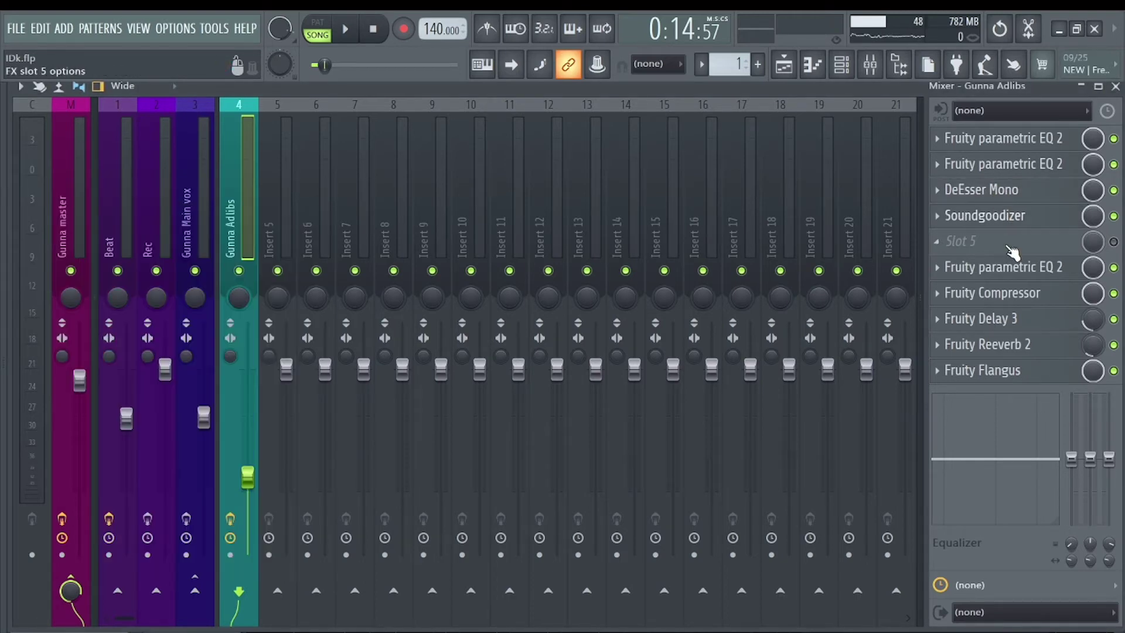
Examine the Fruity parametric EQ 2 in slot 6 and the Fruity Compressor on the Gunna Adlibs track.
click(1018, 267)
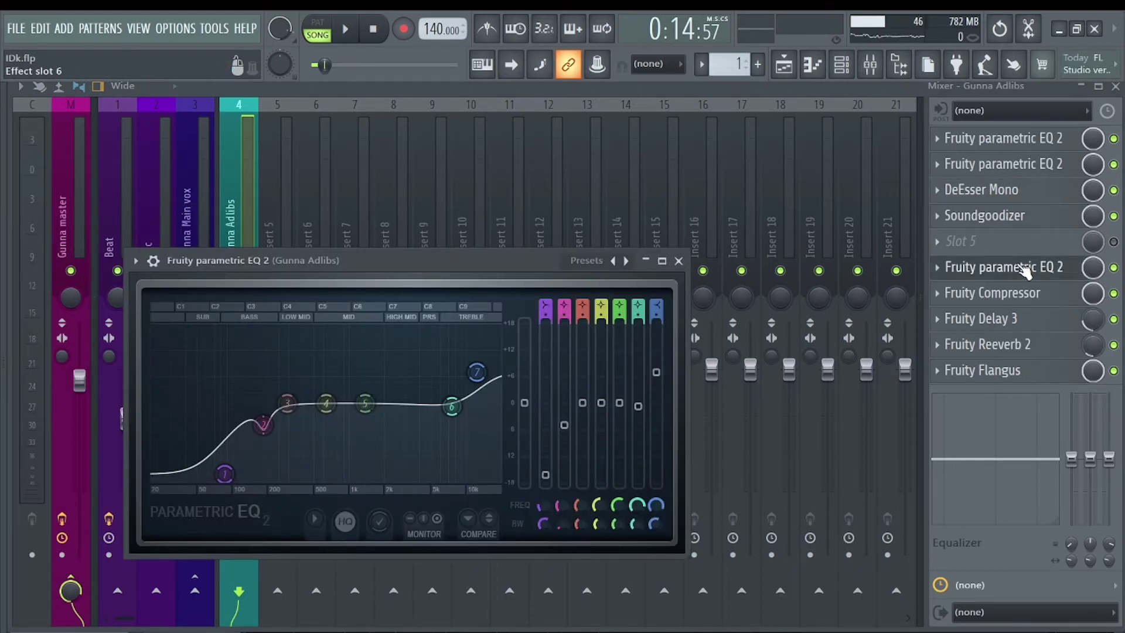
click(1023, 269)
click(1031, 294)
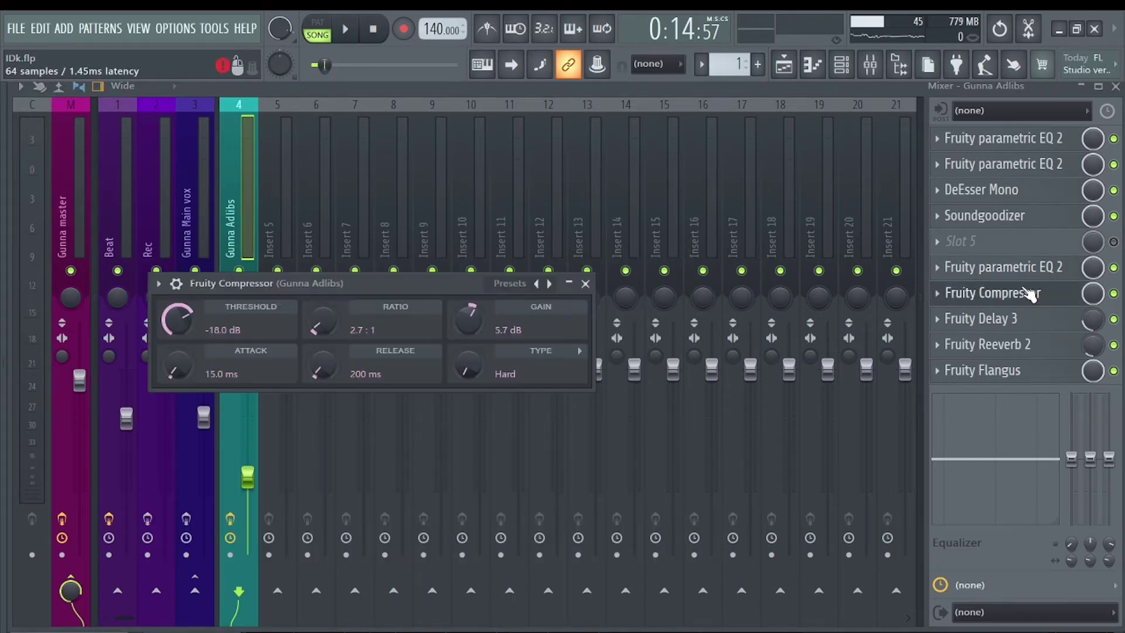
Check the Fruity Delay 3, Fruity Reeverb 2 and Fruity Flangus effects on the Gunna Adlibs track.
click(1031, 294)
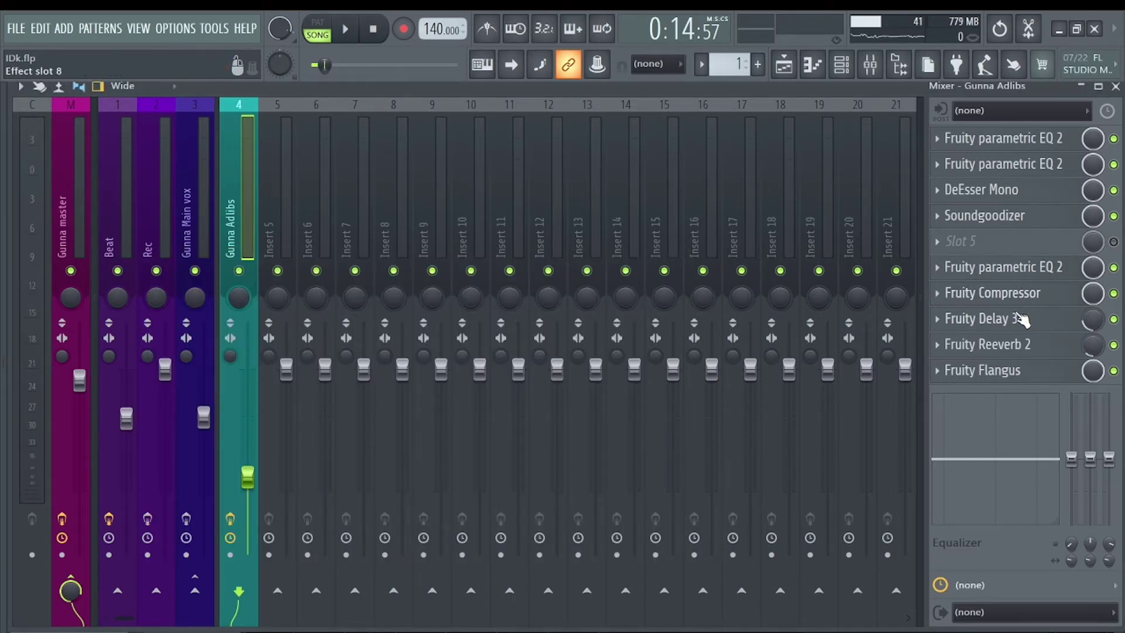
click(1021, 322)
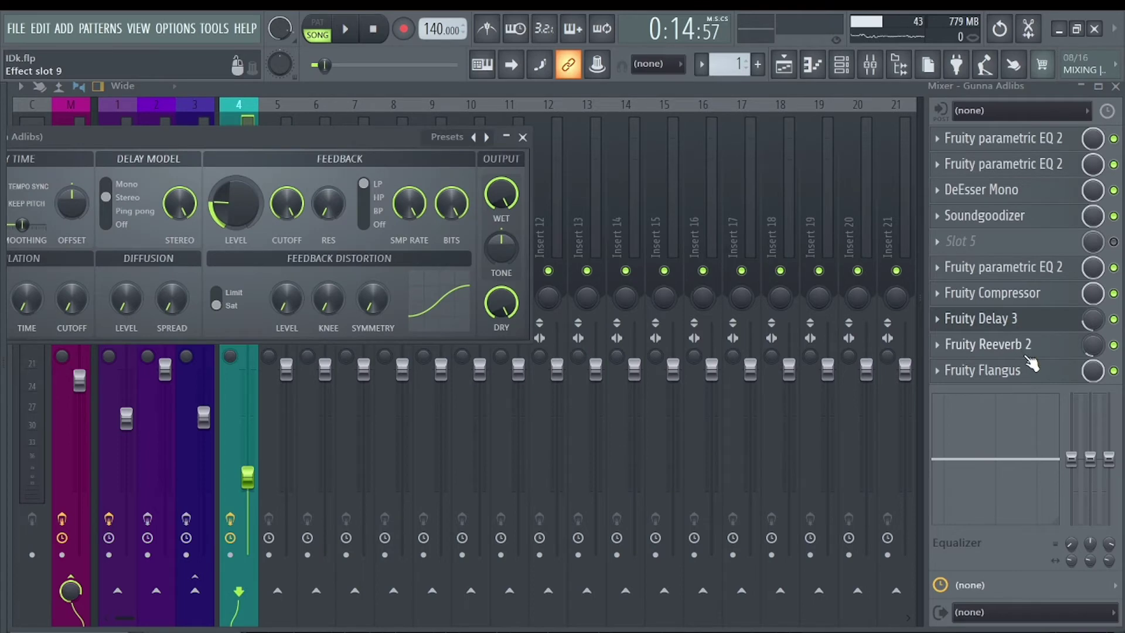
click(1028, 350)
click(1026, 351)
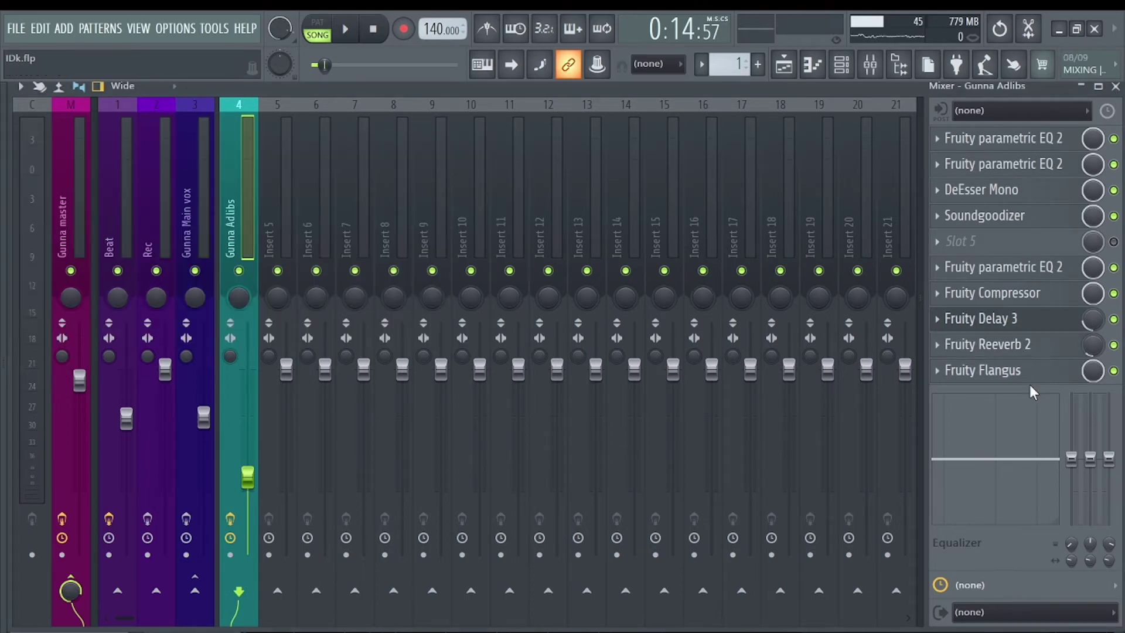
click(1027, 376)
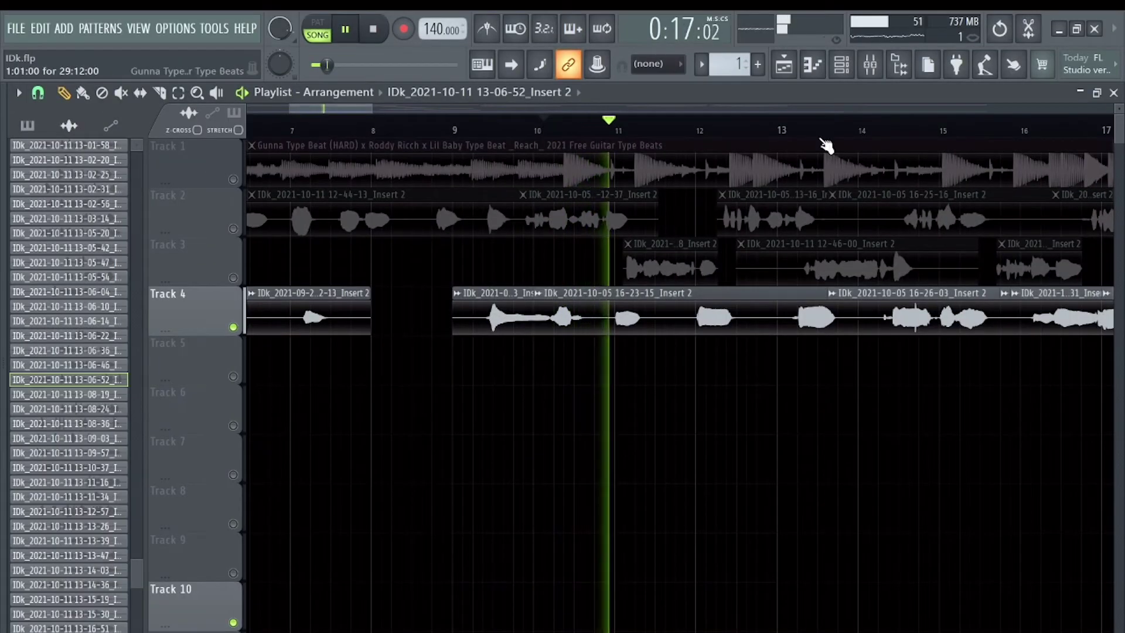
Bypass all effects on the Gunna Adlibs mixer track and play the dry adlibs of playlist Track 4.
key(space)
click(871, 63)
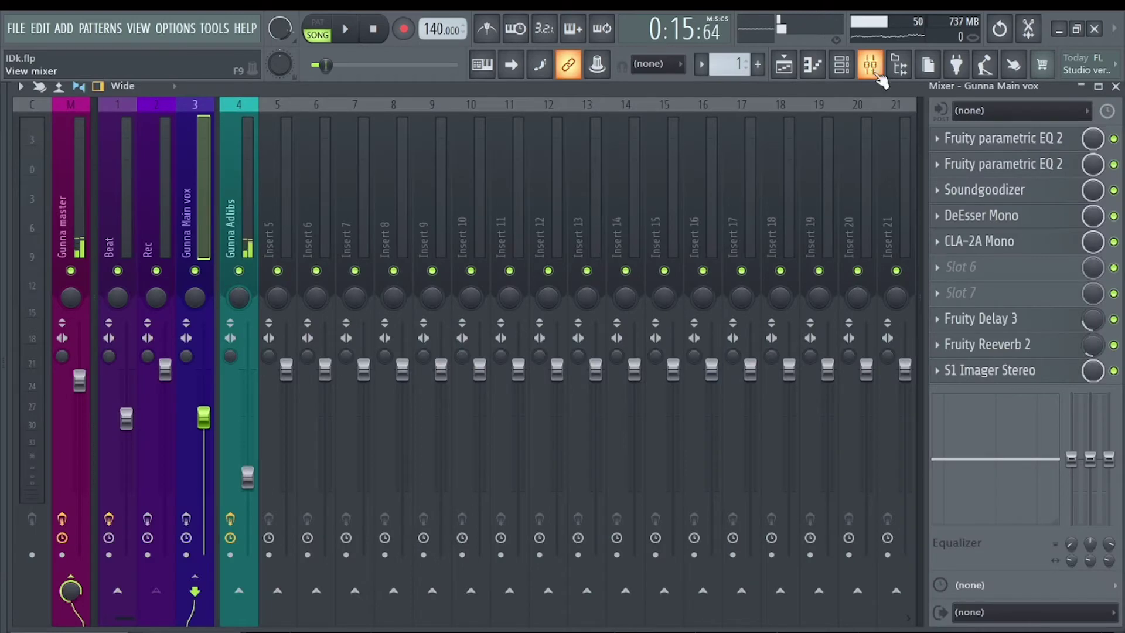
click(235, 242)
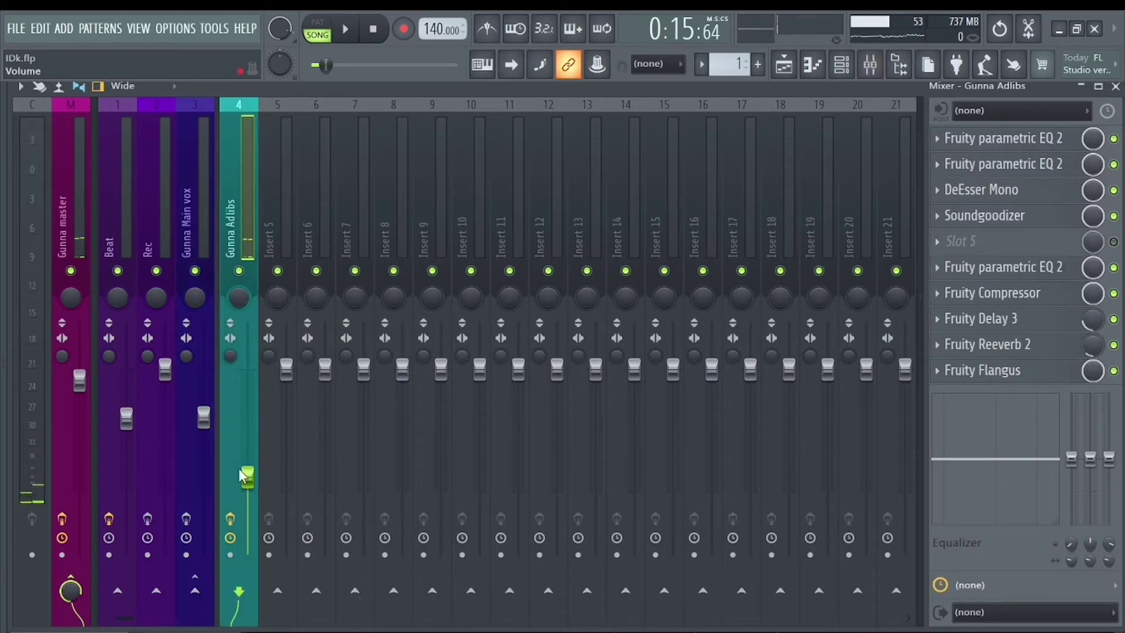
click(230, 519)
click(879, 56)
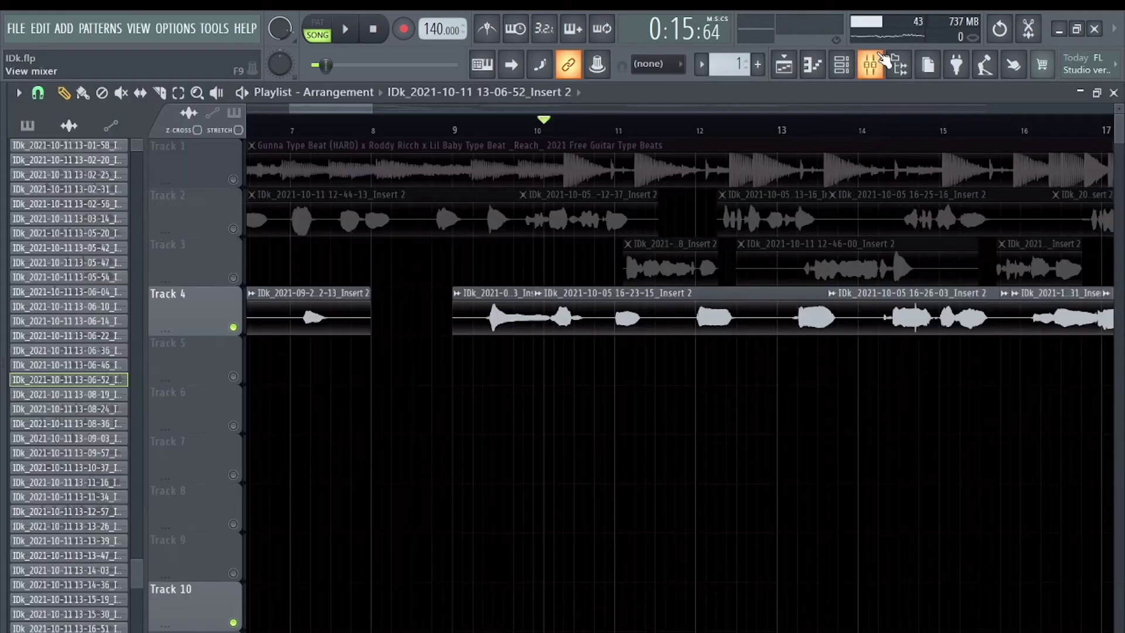
key(space)
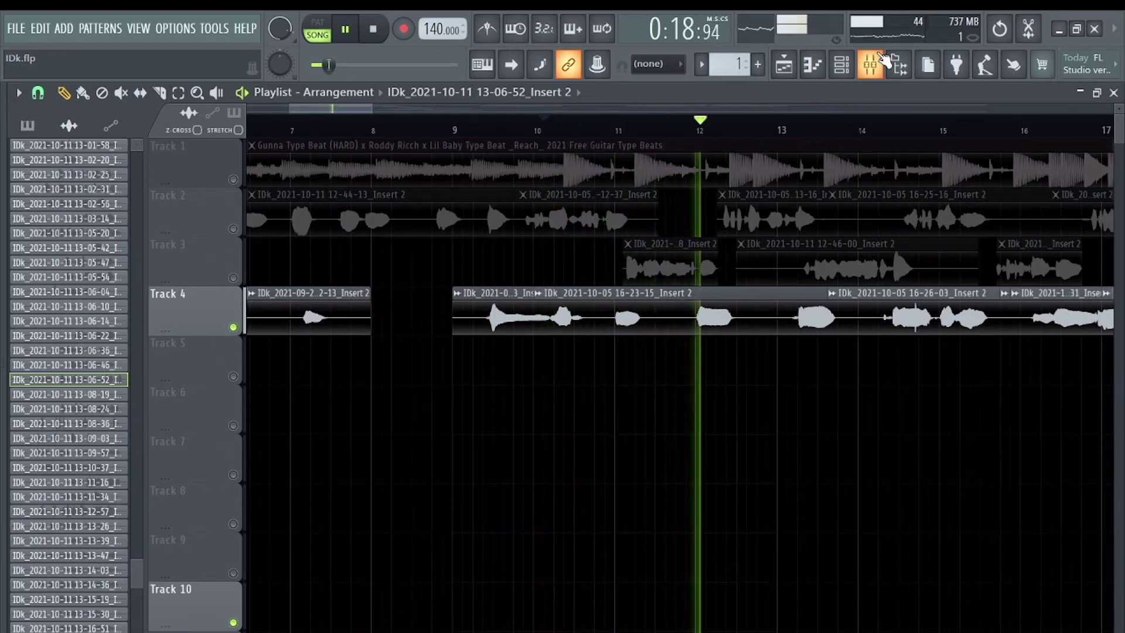
key(space)
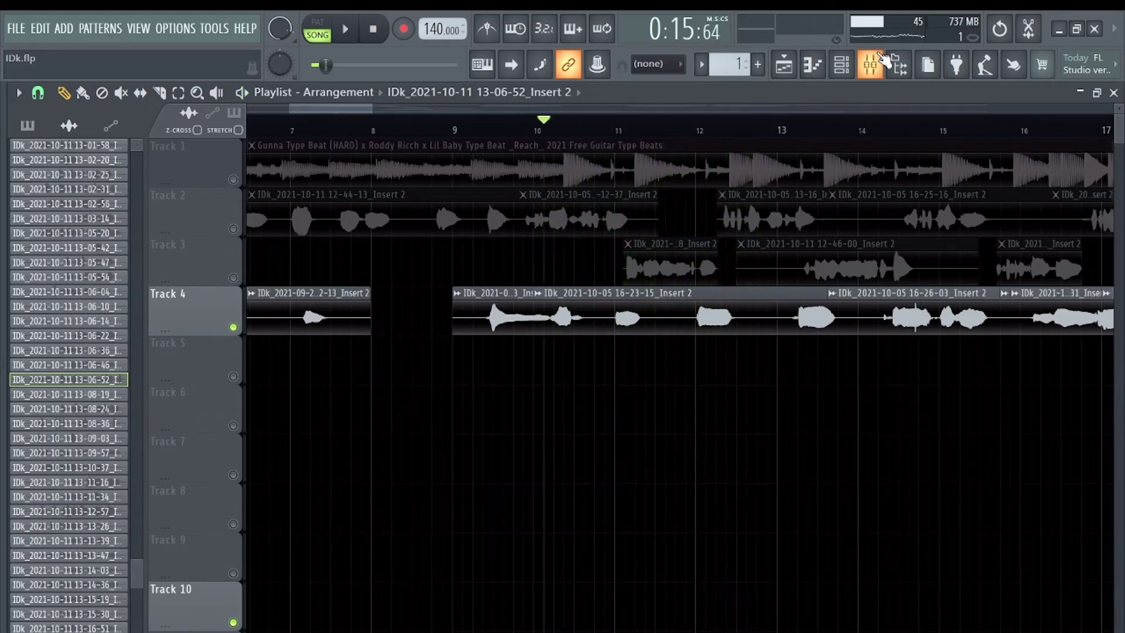
Re-enable the Gunna Adlibs effects and play the processed adlibs for comparison.
click(870, 65)
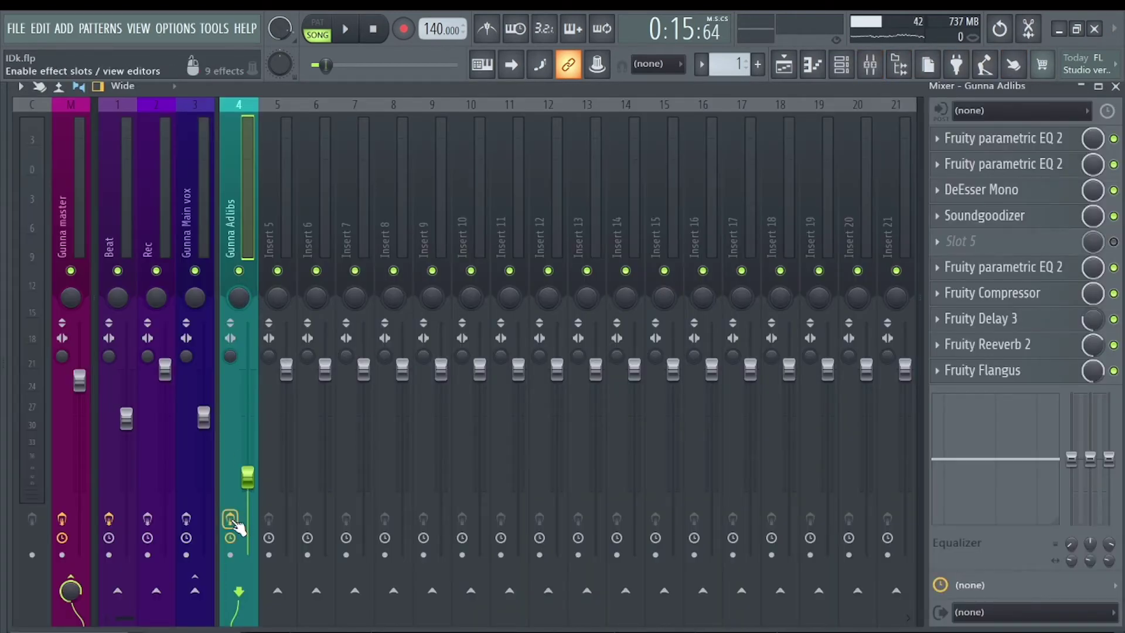
key(space)
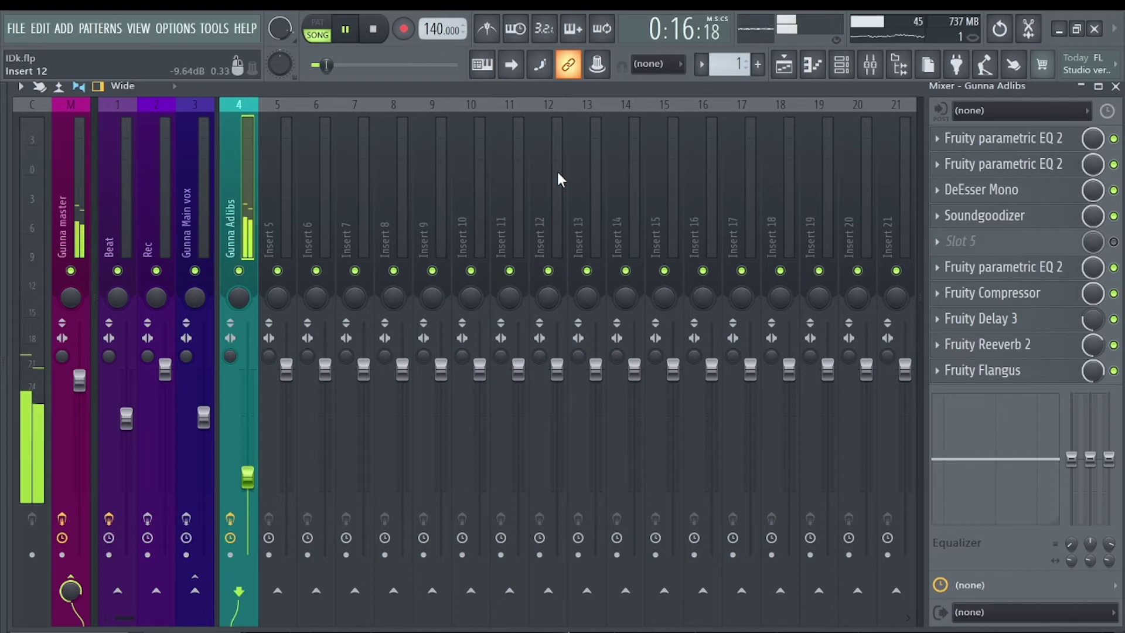
key(space)
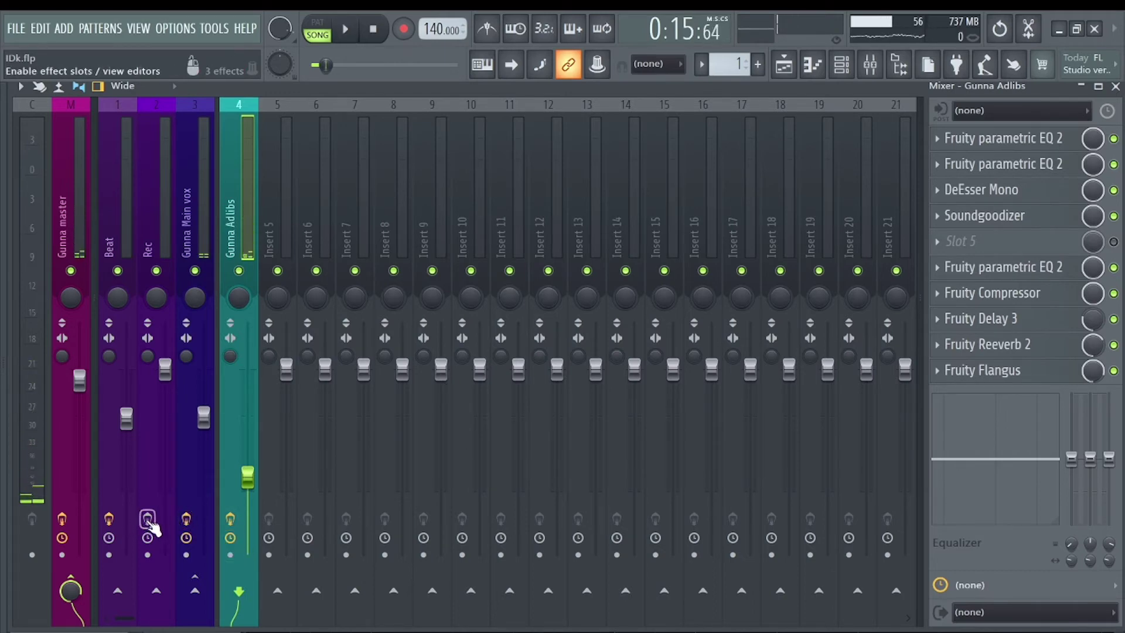
Examine the Fruity Filter on the Beat track and look through its presets, including Party next door.
click(160, 187)
click(136, 198)
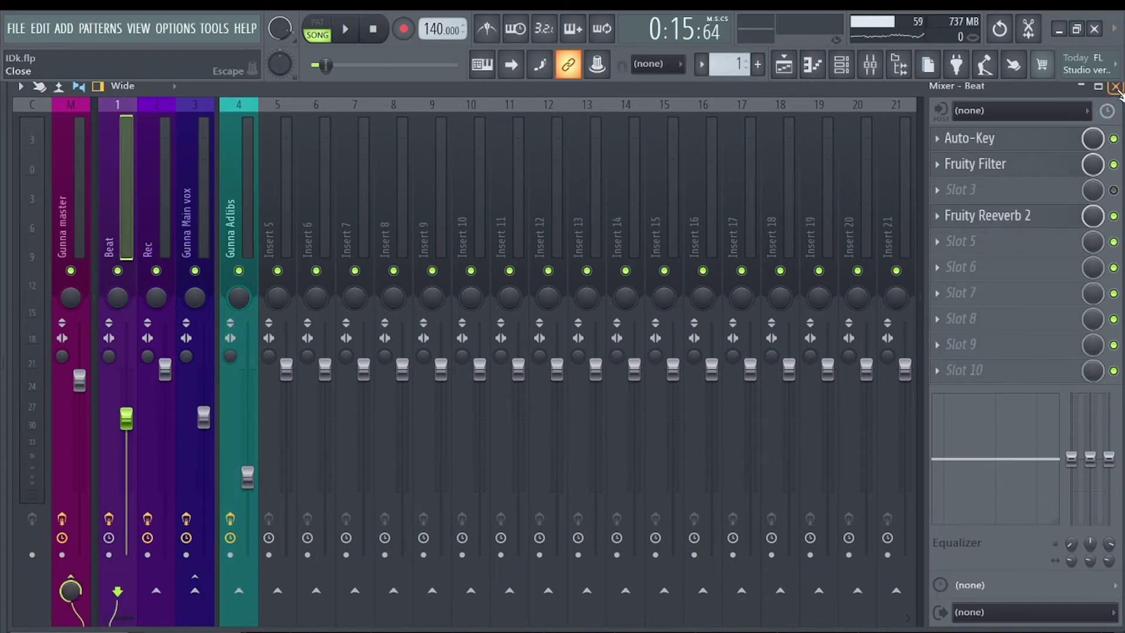
click(974, 171)
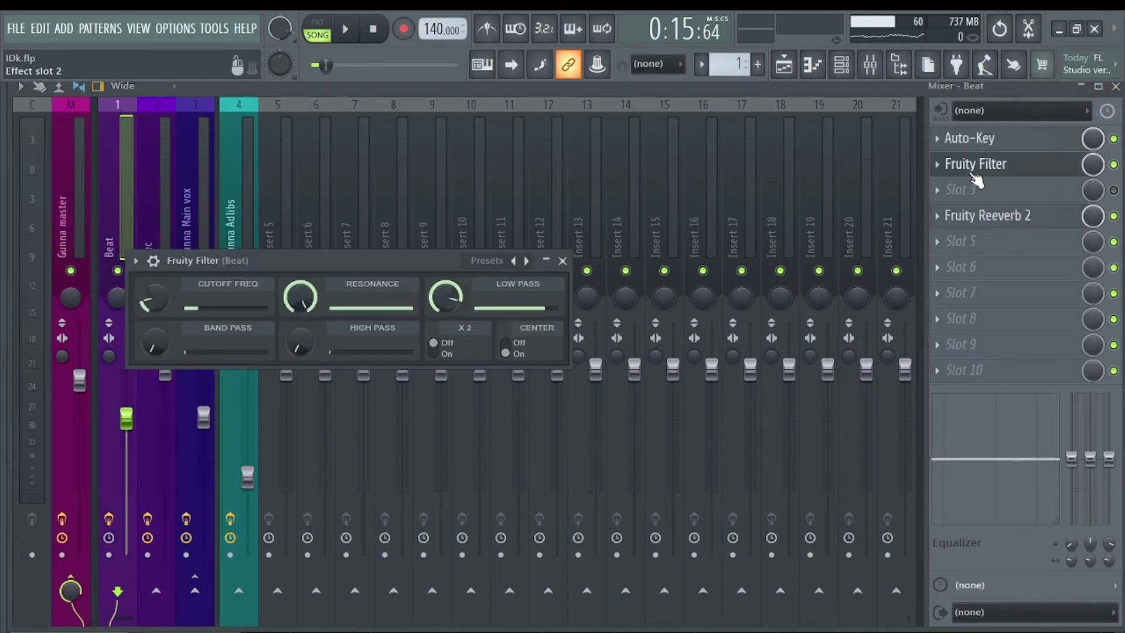
click(498, 265)
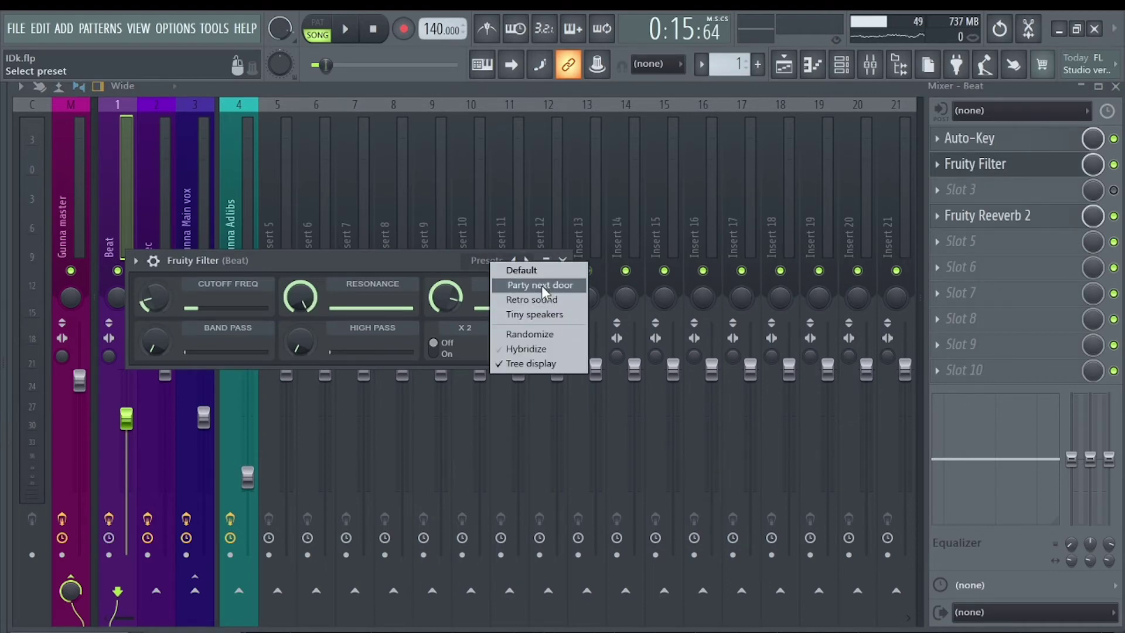
click(451, 250)
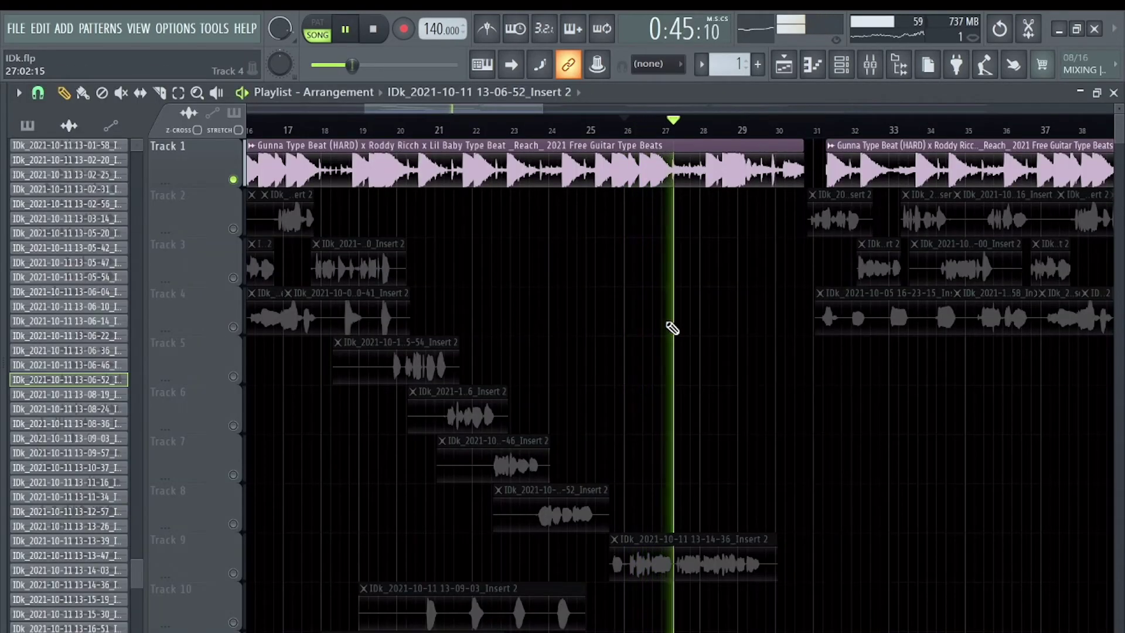
Stop the beat playback and check the Fruity Reeverb 2 settings on the Beat track.
key(space)
click(869, 64)
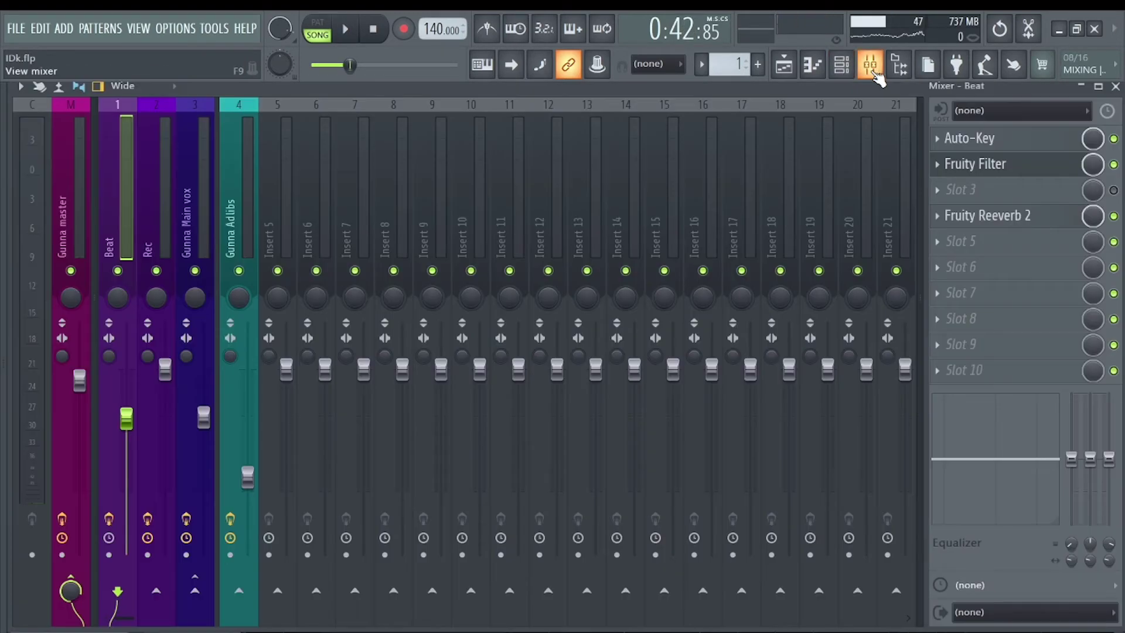
click(1032, 217)
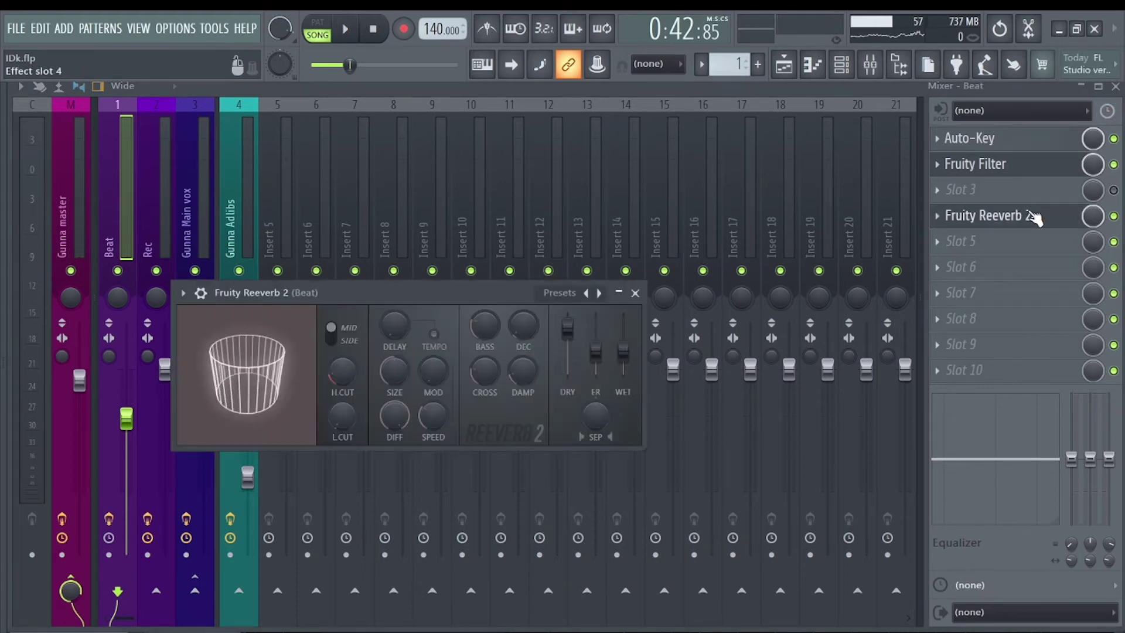
click(1033, 211)
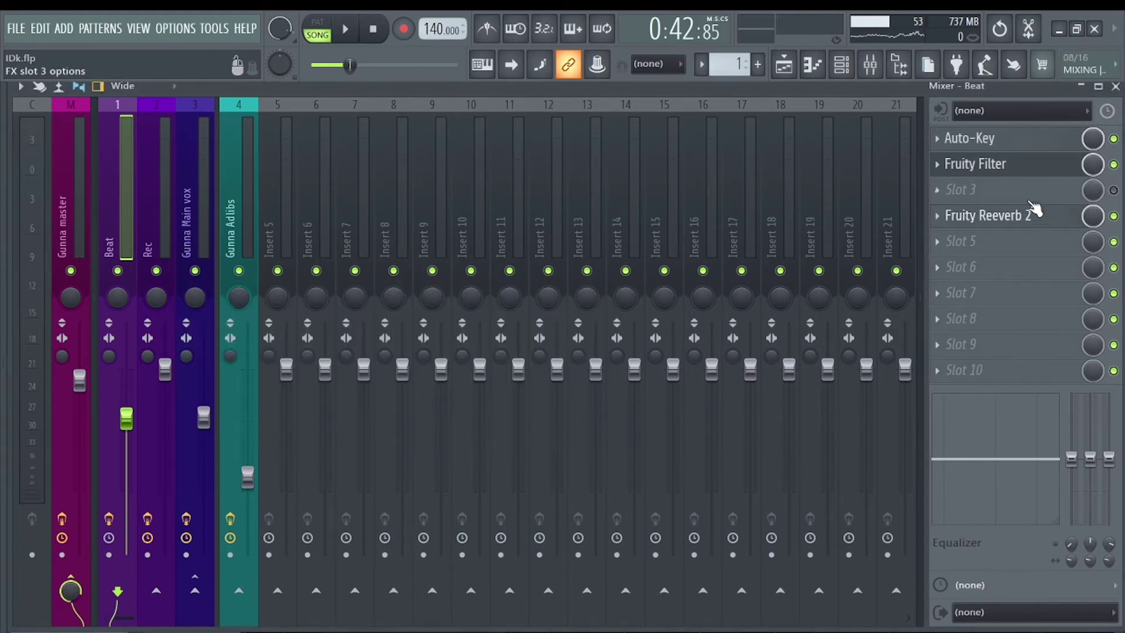
click(1018, 190)
click(1000, 169)
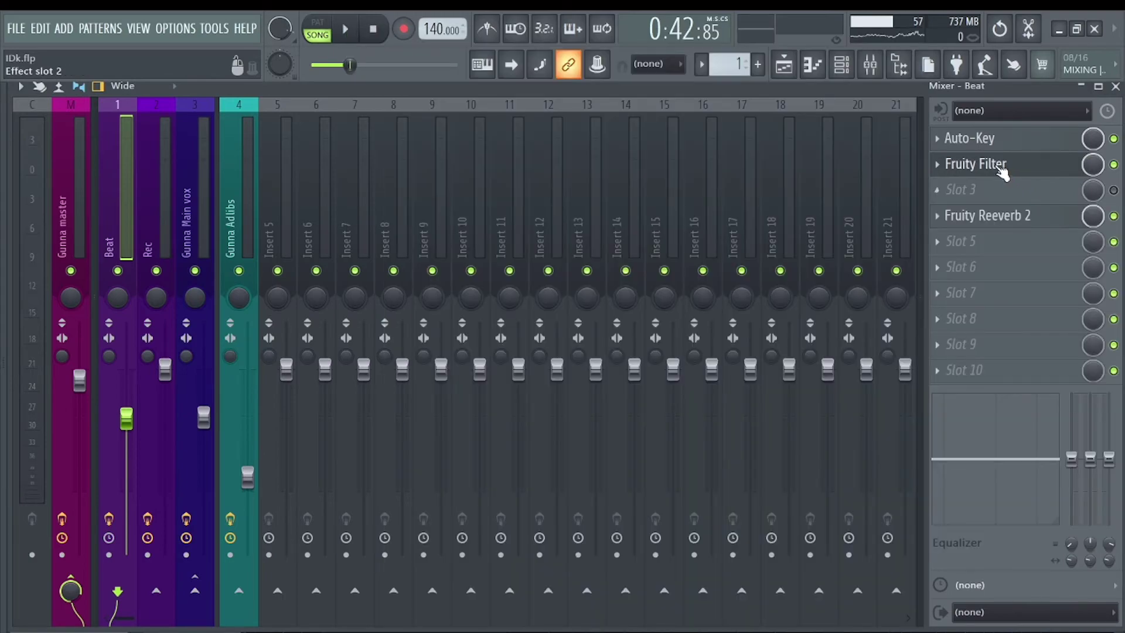
click(1114, 86)
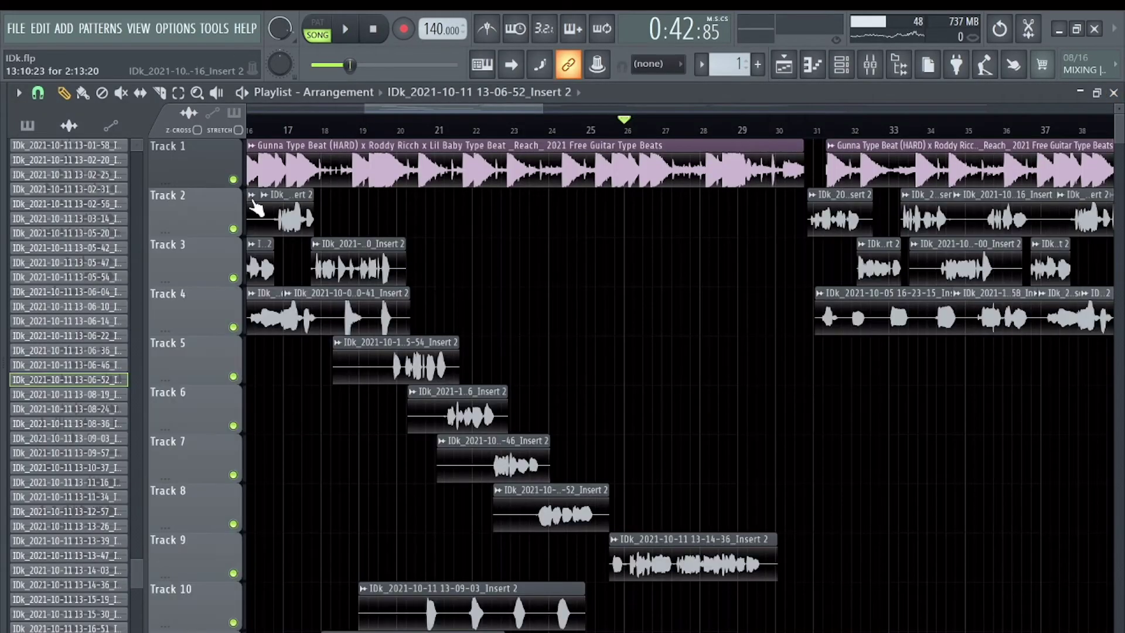
Move the last beat clip to Track 2 to inspect the volume automation beneath it and its channel settings, and return it to Track 1.
scroll(504, 420, right, 15)
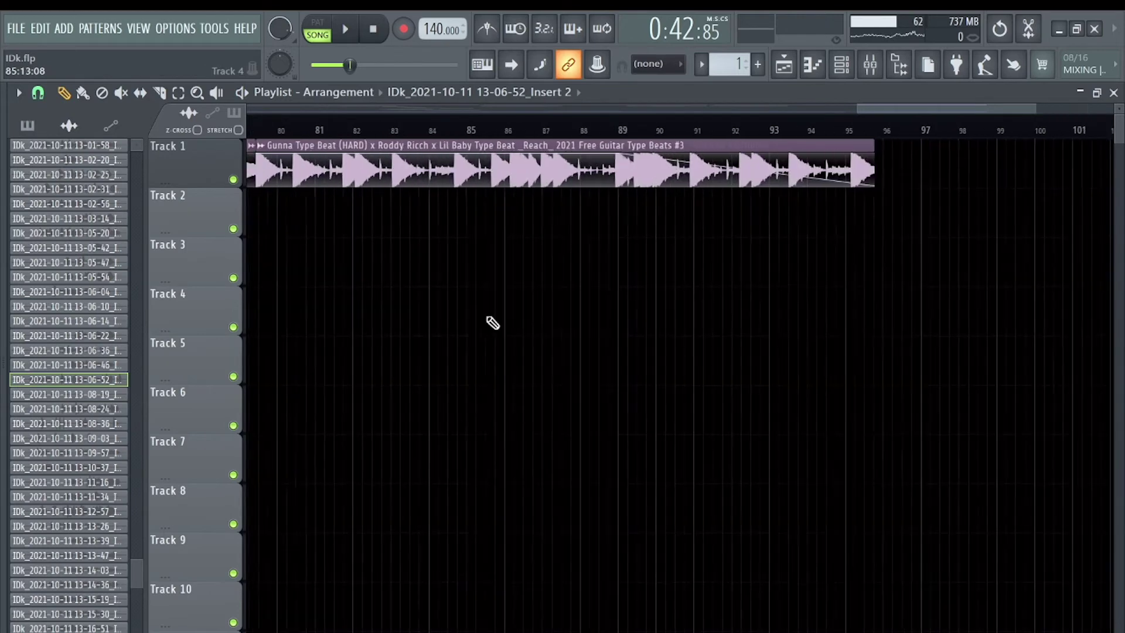
scroll(492, 323, left, 2)
click(505, 124)
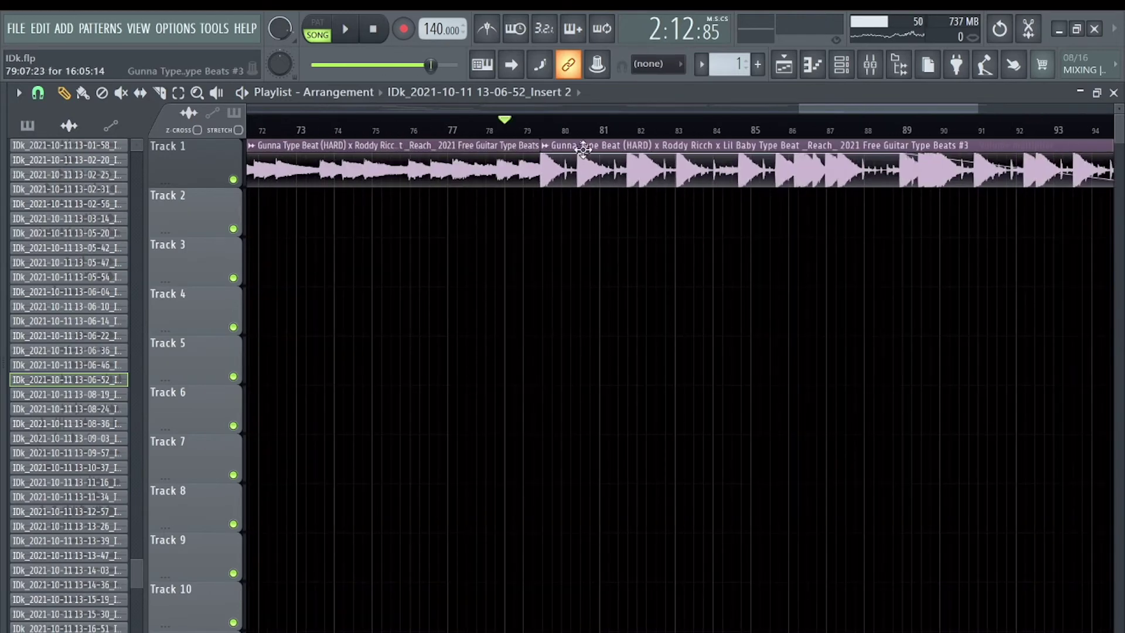
drag(583, 149, 570, 194)
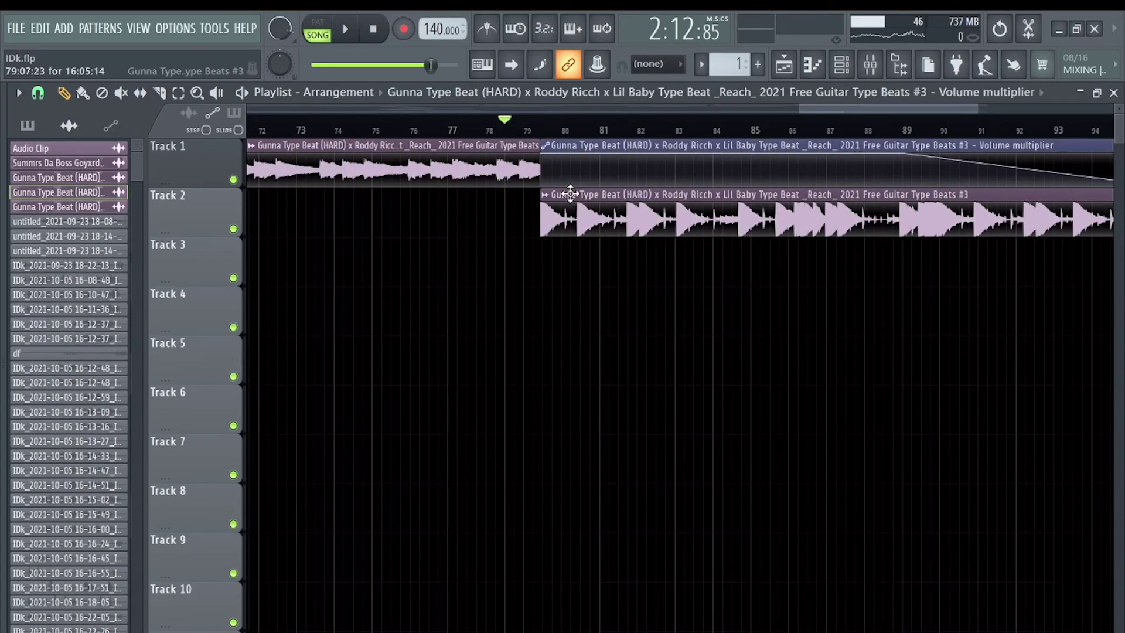
double_click(570, 193)
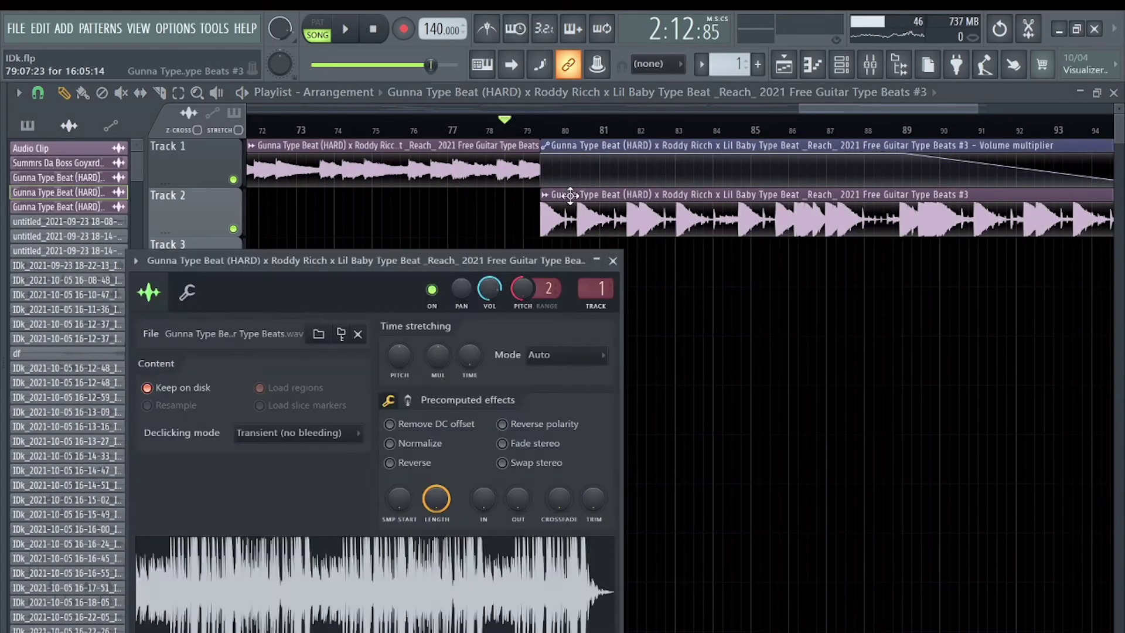
click(613, 260)
drag(586, 226, 589, 173)
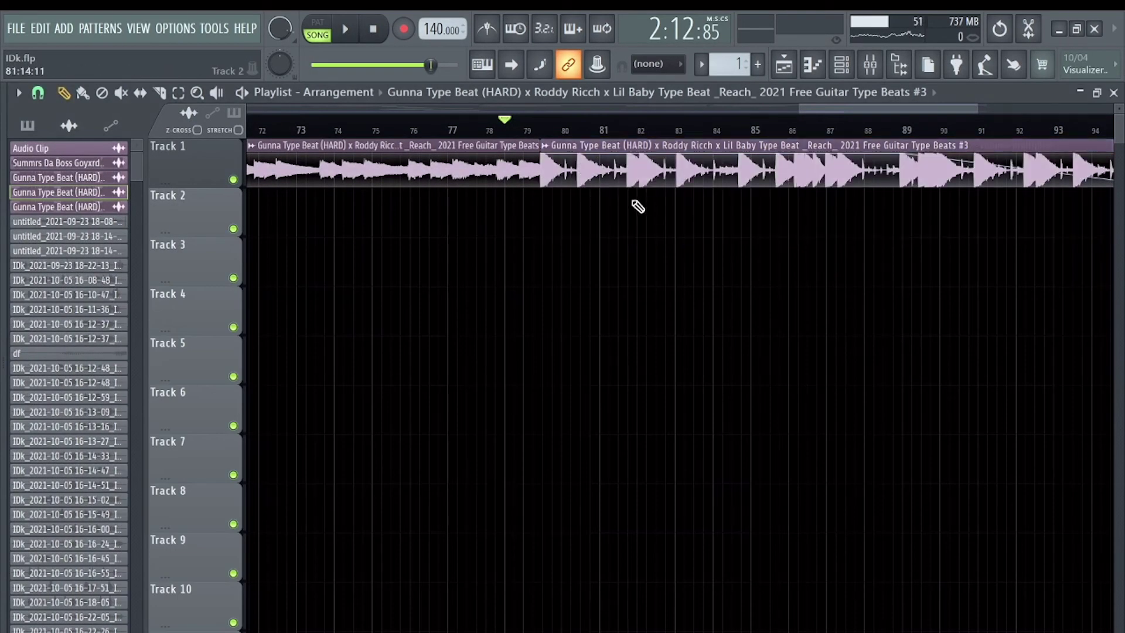
Listen to the closing section of the beat from about bar 78.
scroll(637, 206, down, 2)
key(space)
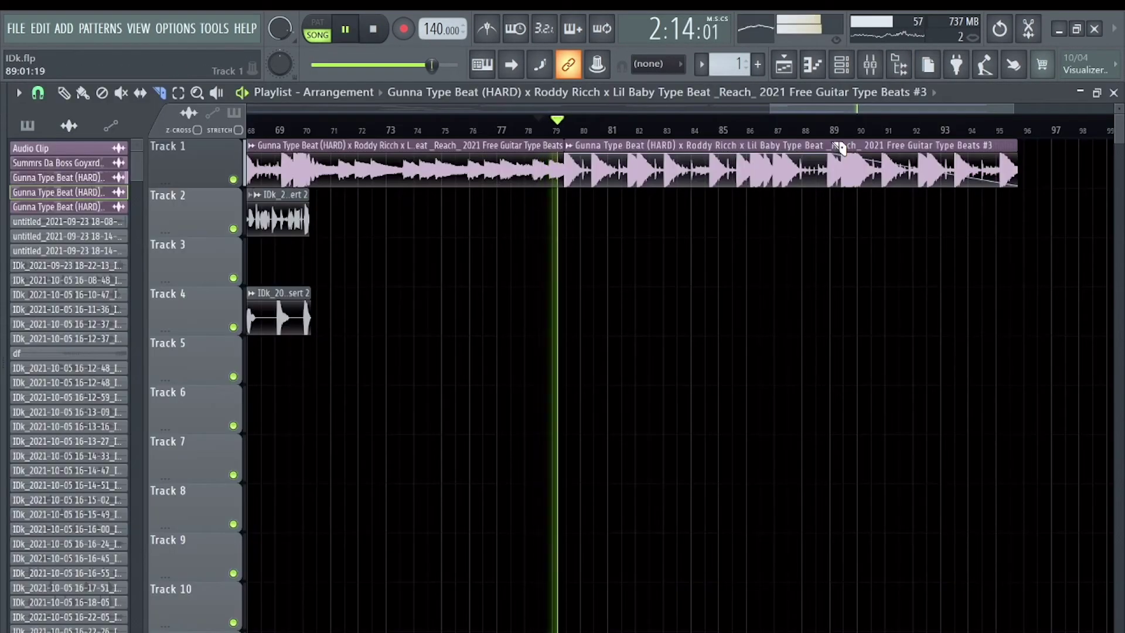
scroll(842, 147, right, 2)
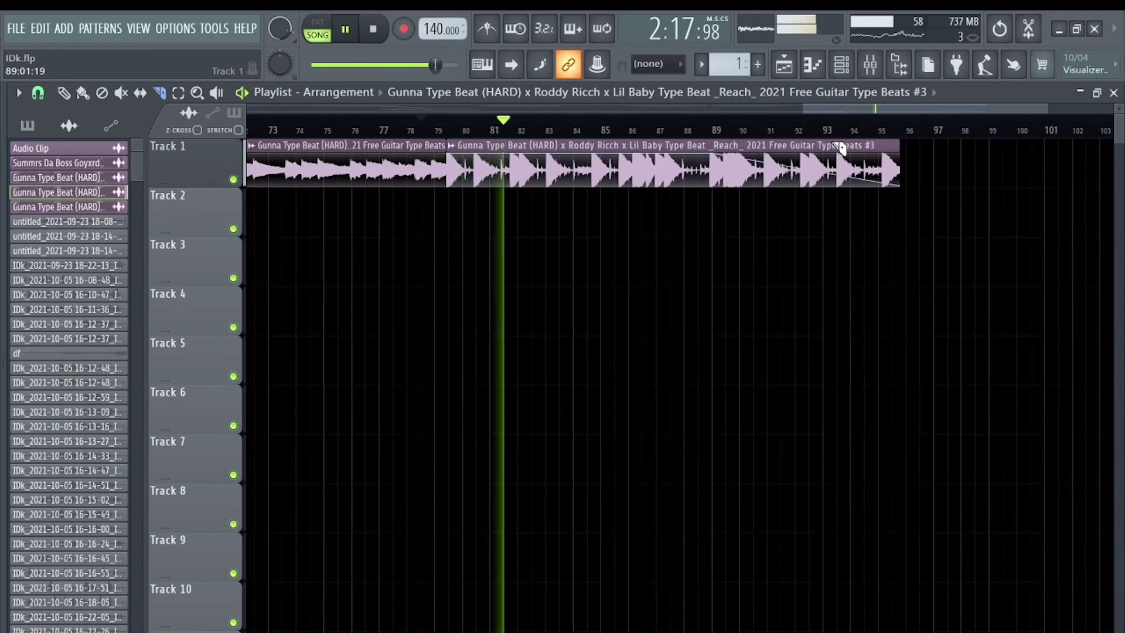
scroll(901, 221, right, 12)
scroll(748, 252, left, 11)
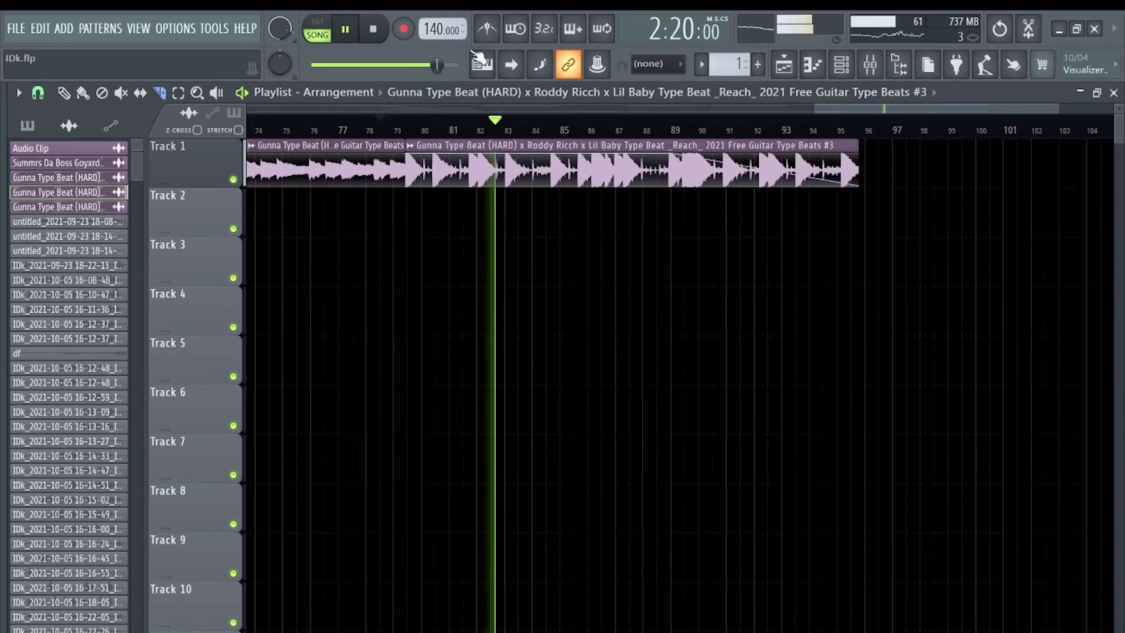
key(space)
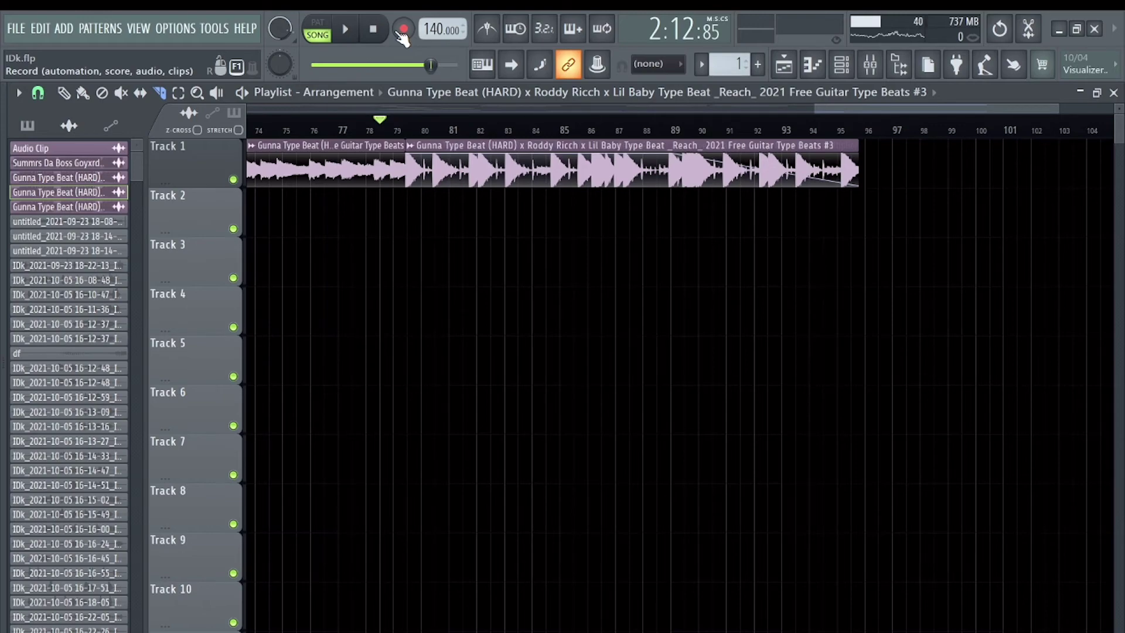
Return to the start of the song and bypass the effects on the Gunna master track.
scroll(417, 248, left, 15)
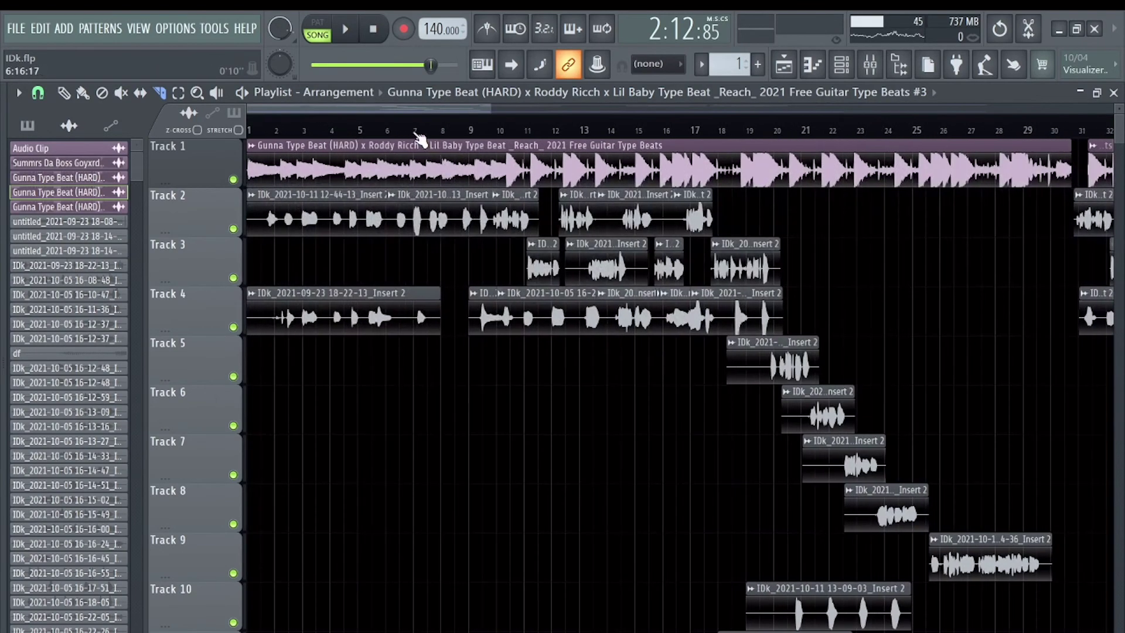
key(space)
click(870, 65)
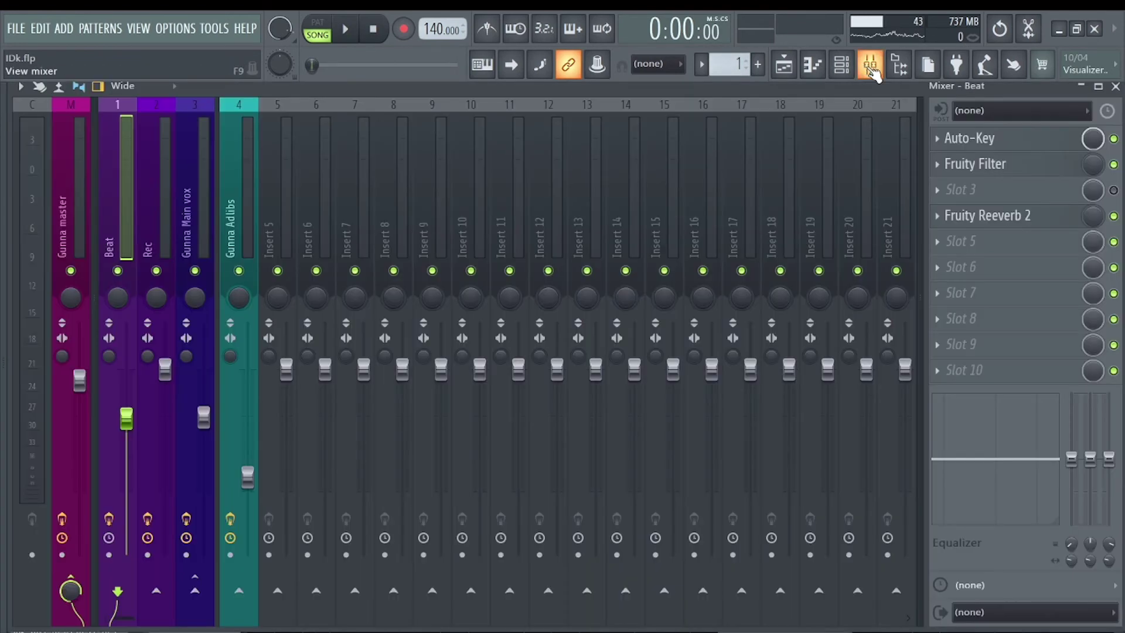
click(65, 528)
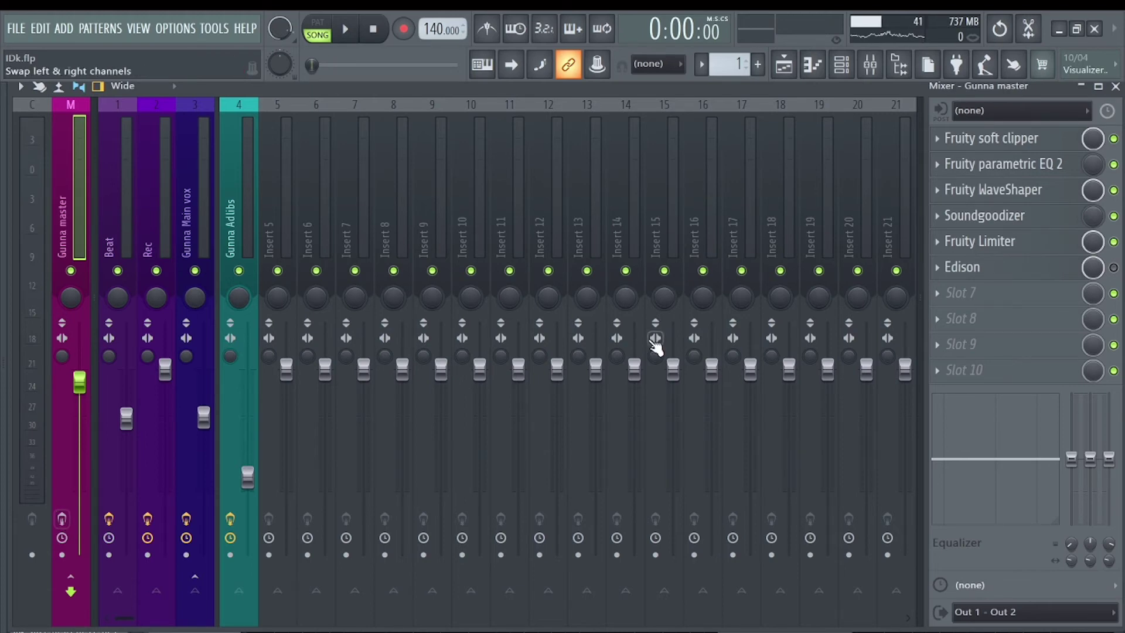
Play the full arrangement from about bar 8 with the master effects bypassed.
click(1115, 86)
key(space)
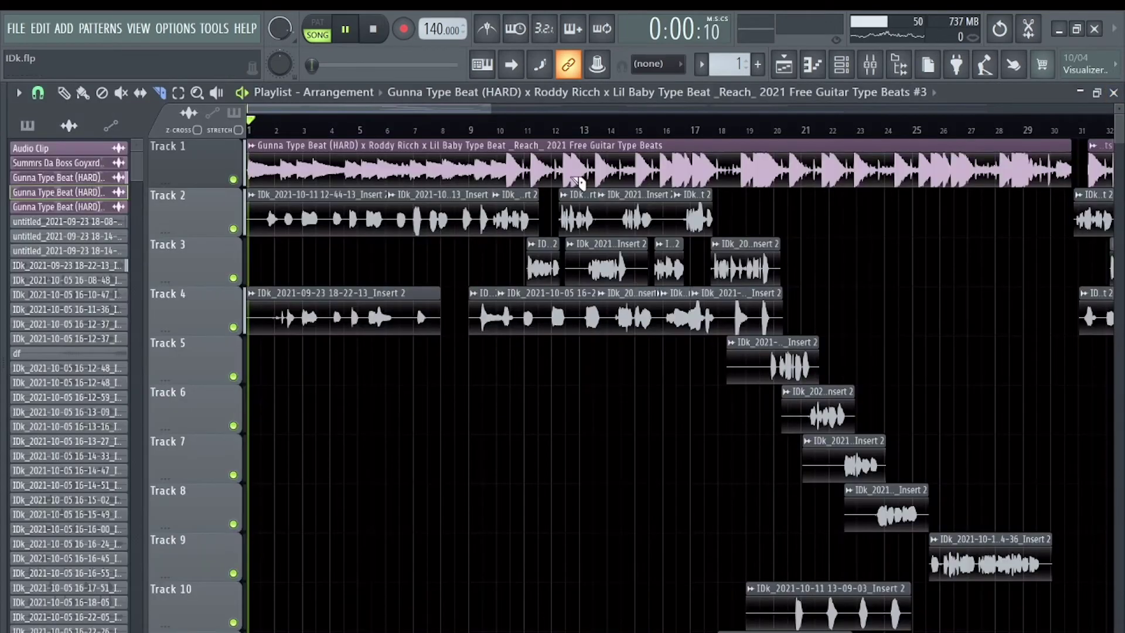
click(451, 125)
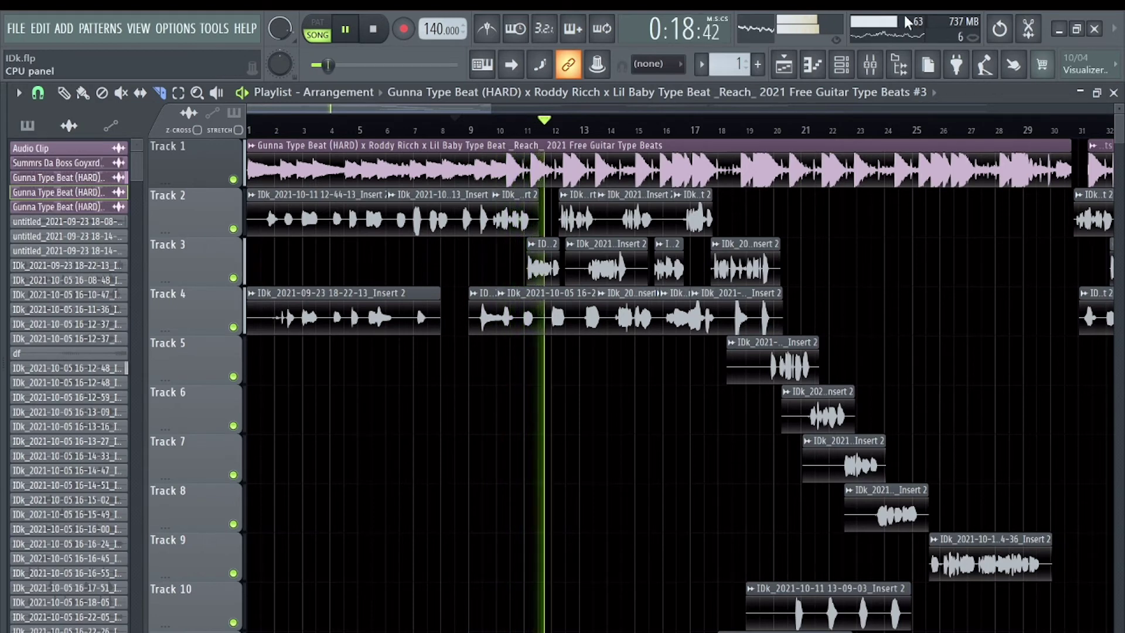
Re-enable the effects on the Gunna master track while the song plays, listen to the full mix and stop playback.
key(F9)
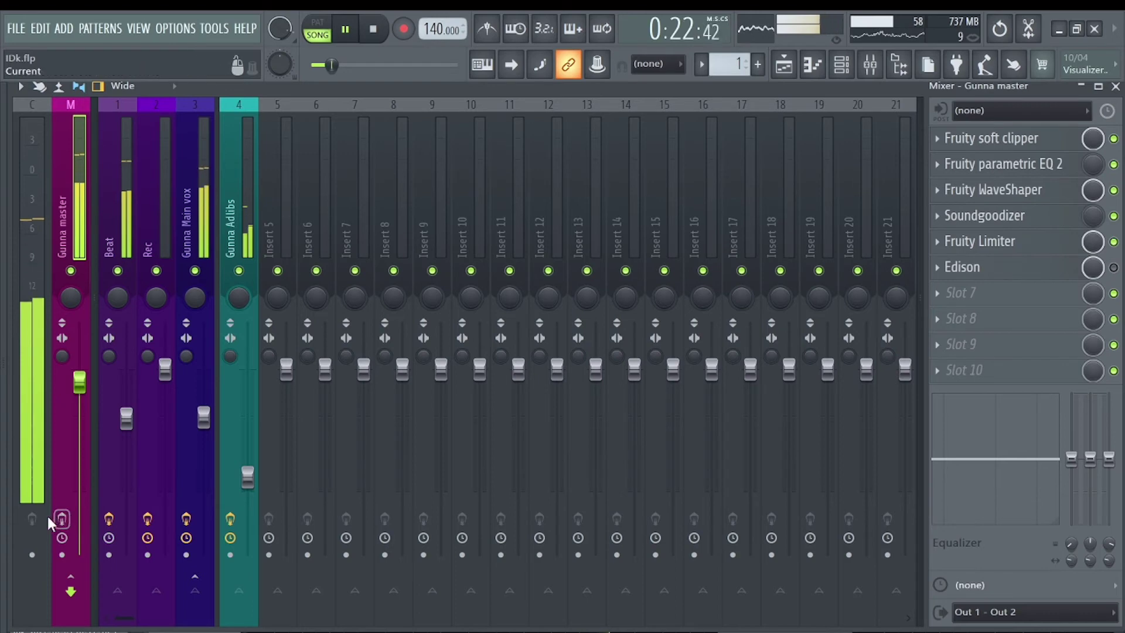
click(63, 519)
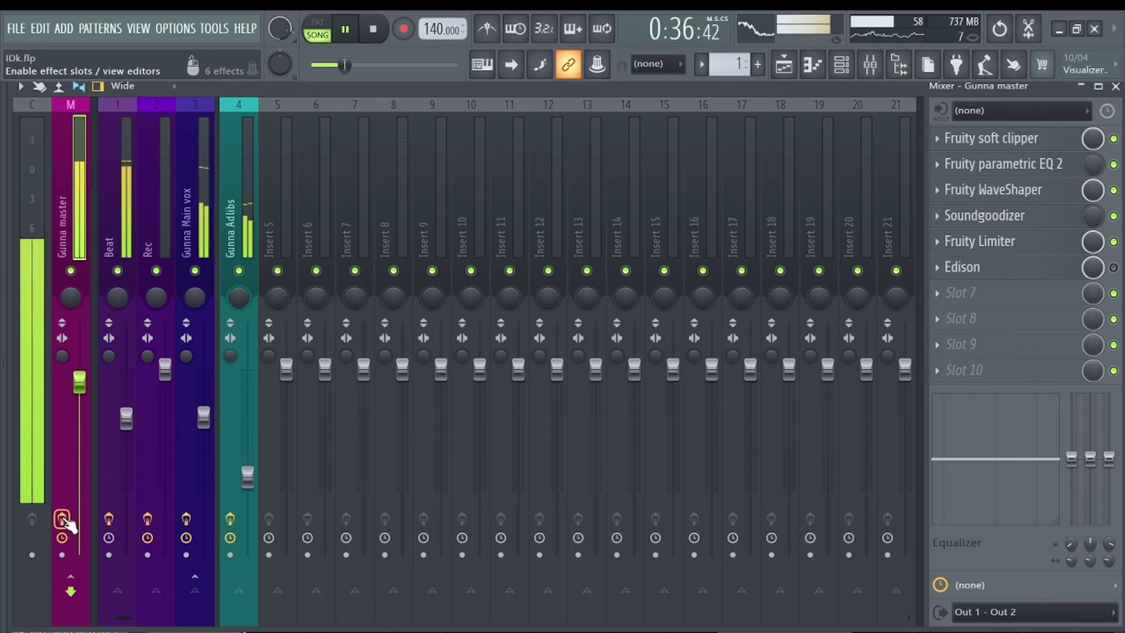
key(space)
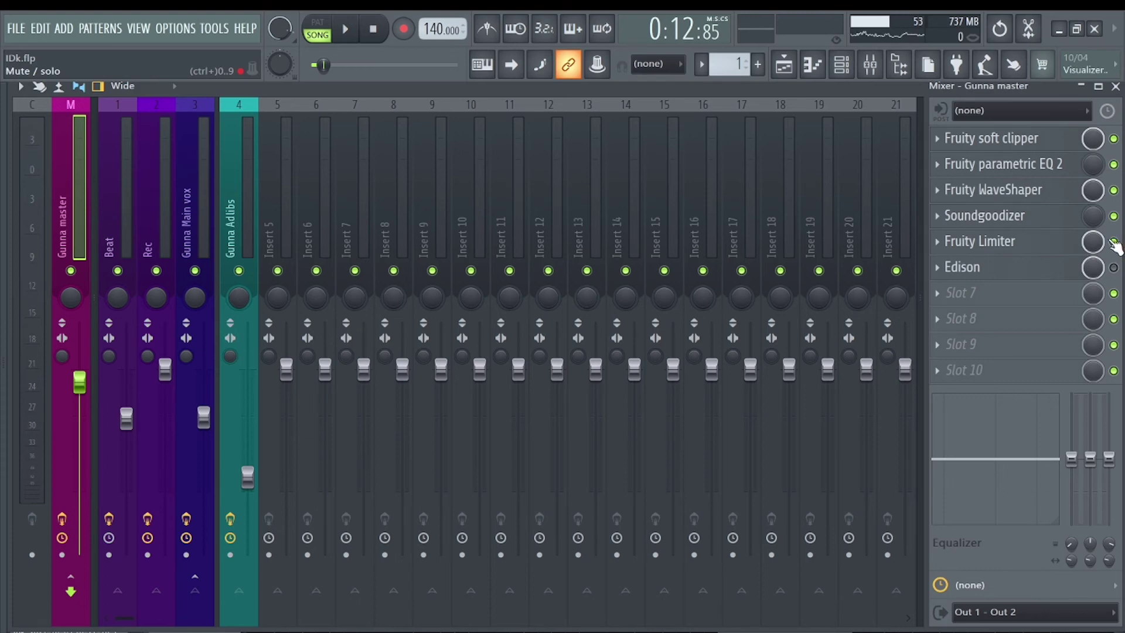
Compare playback from about bar 8 with the Gunna master's Fruity Limiter bypassed and with it enabled.
click(1115, 87)
key(space)
scroll(490, 135, up, 2)
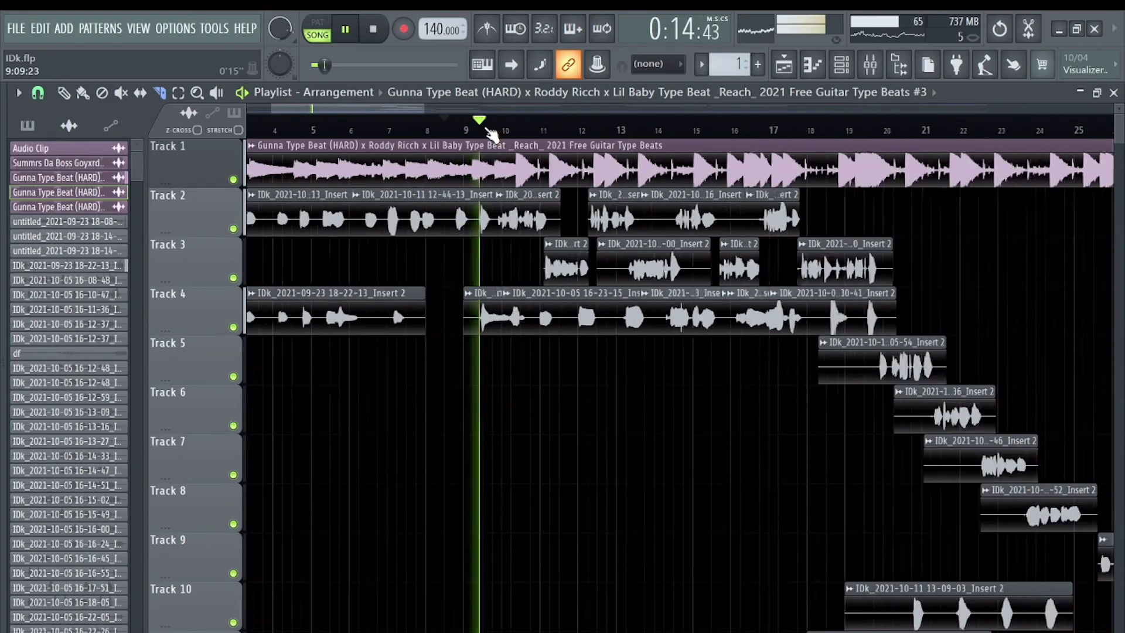
scroll(590, 176, up, 1)
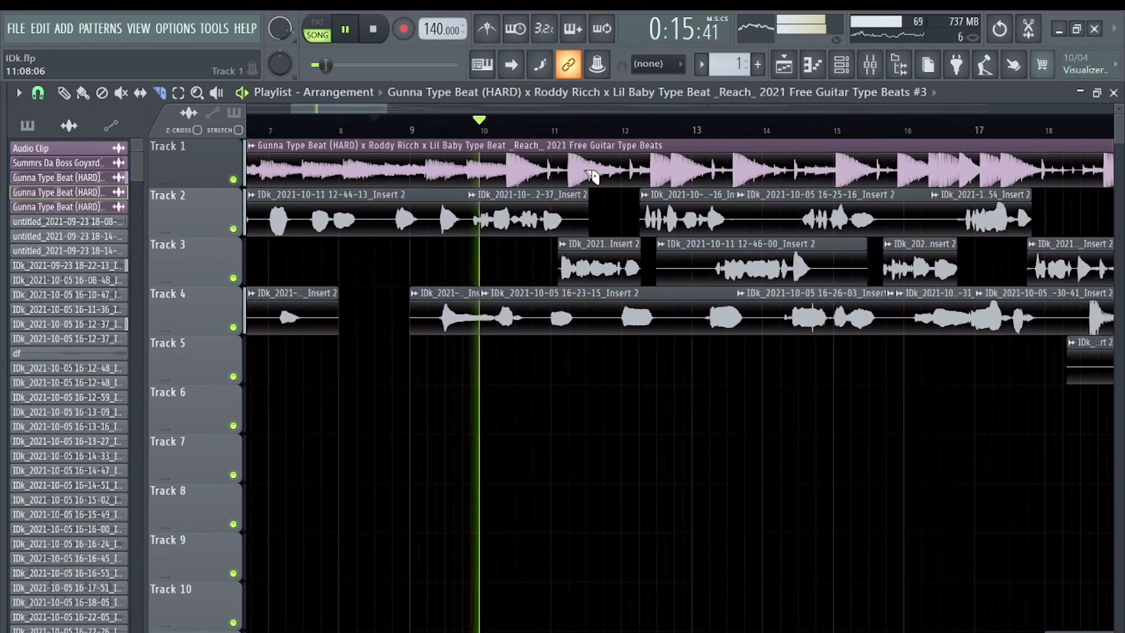
click(870, 64)
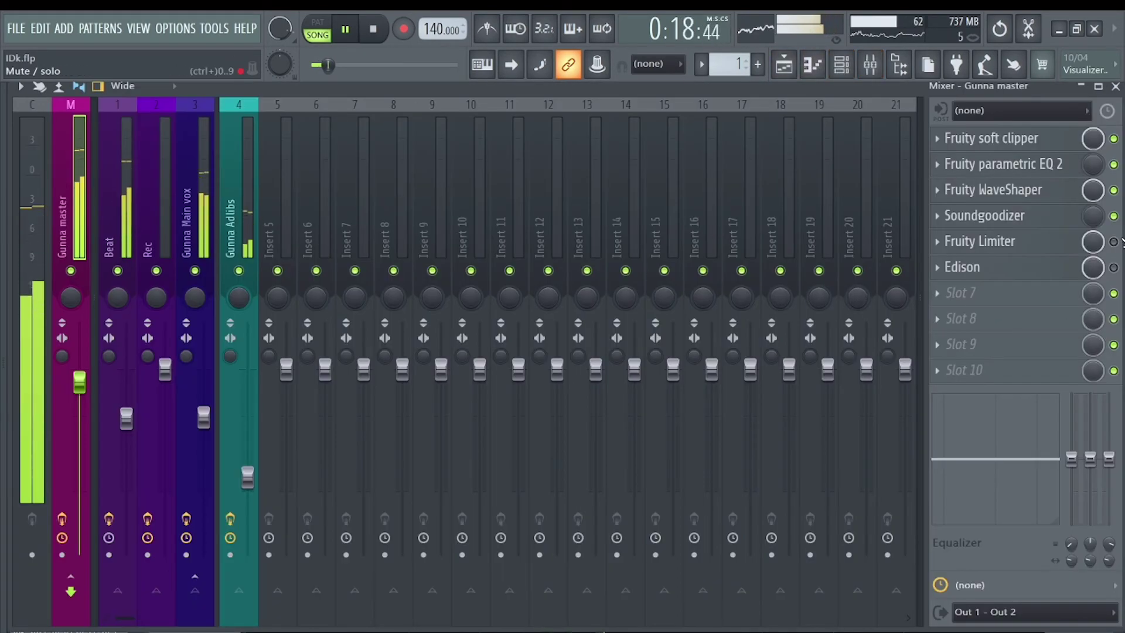
key(space)
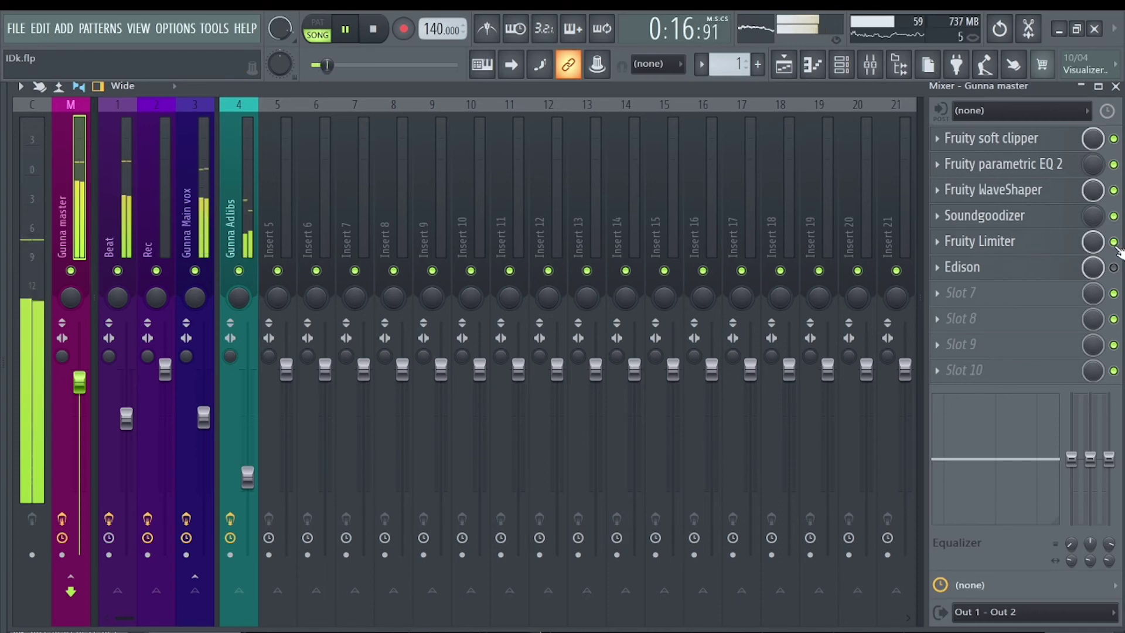
key(space)
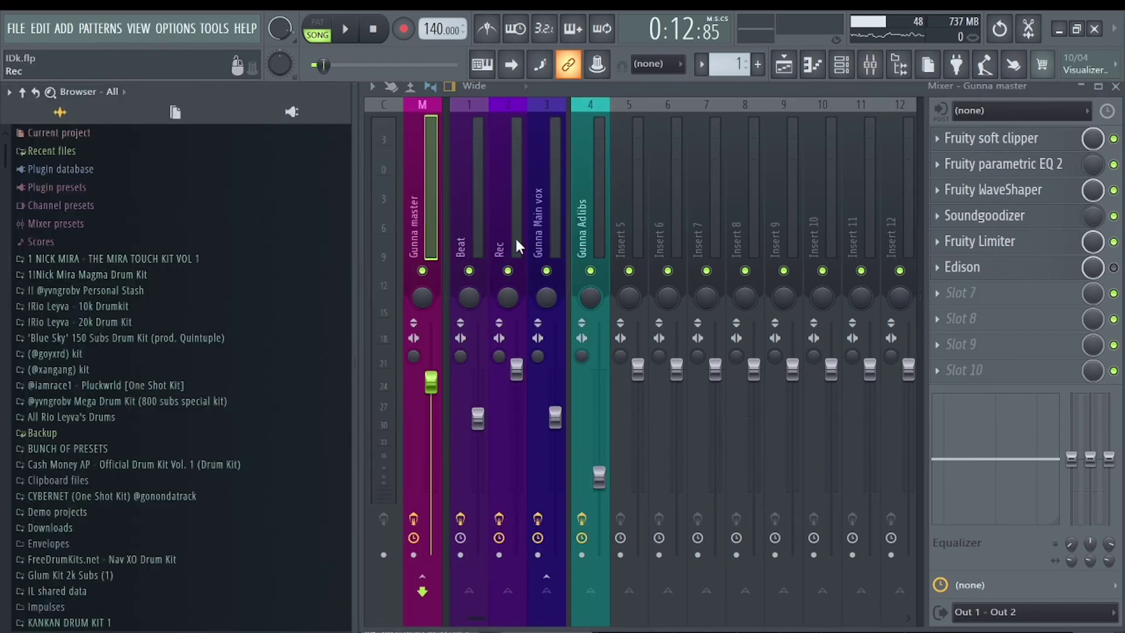
Replay the section from about bar 8 with the Fruity Limiter enabled, watching the mixer levels, and stop playback.
key(space)
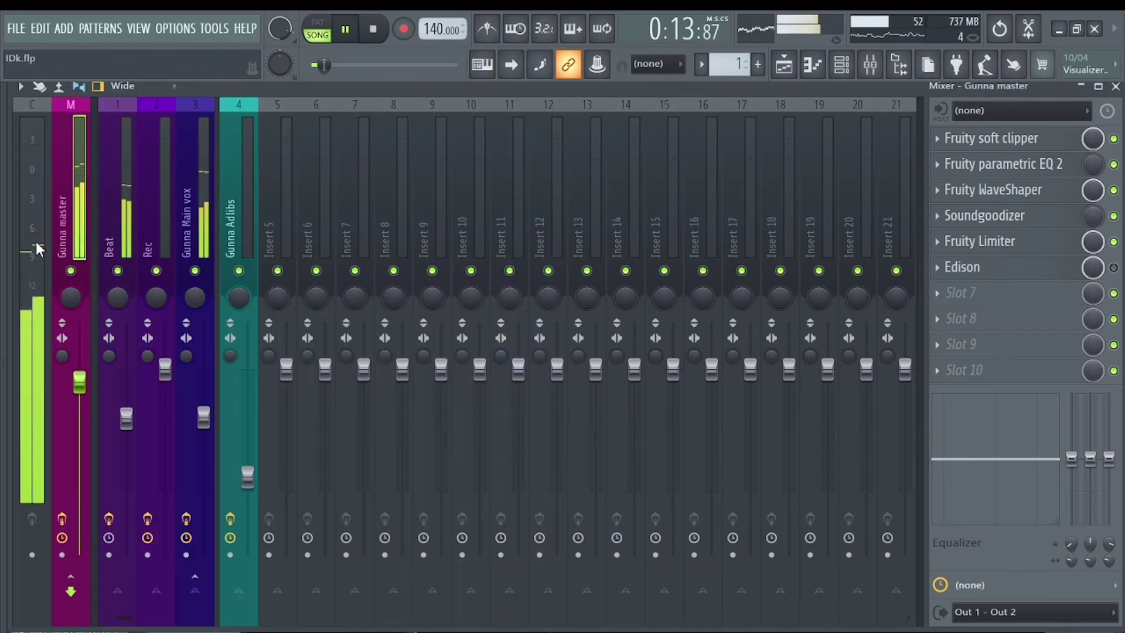
key(space)
key(space)
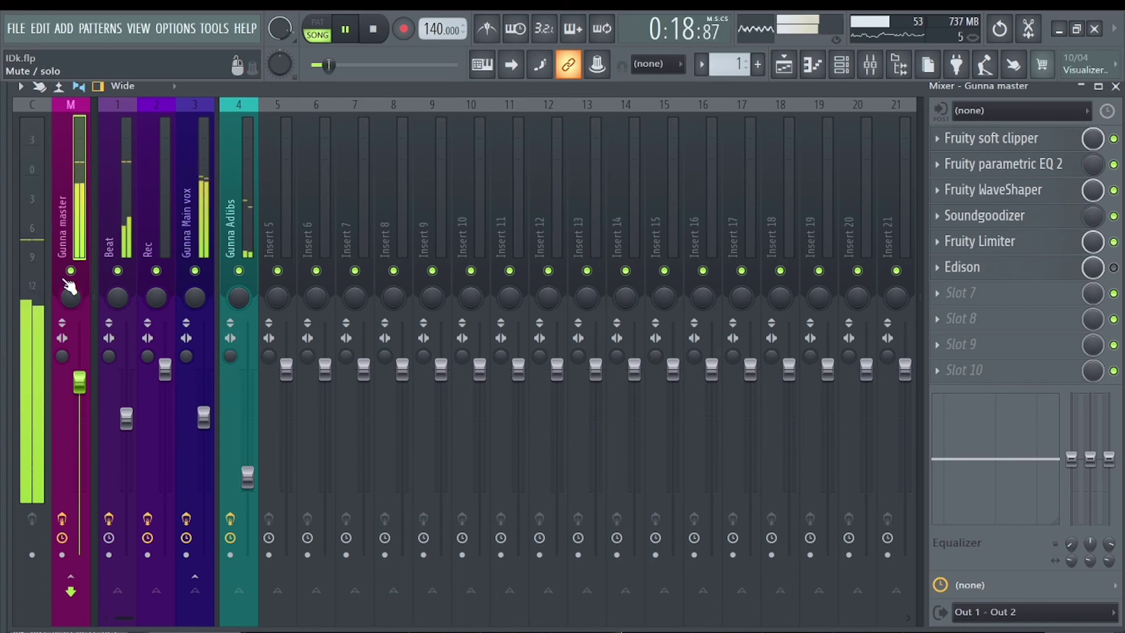
key(space)
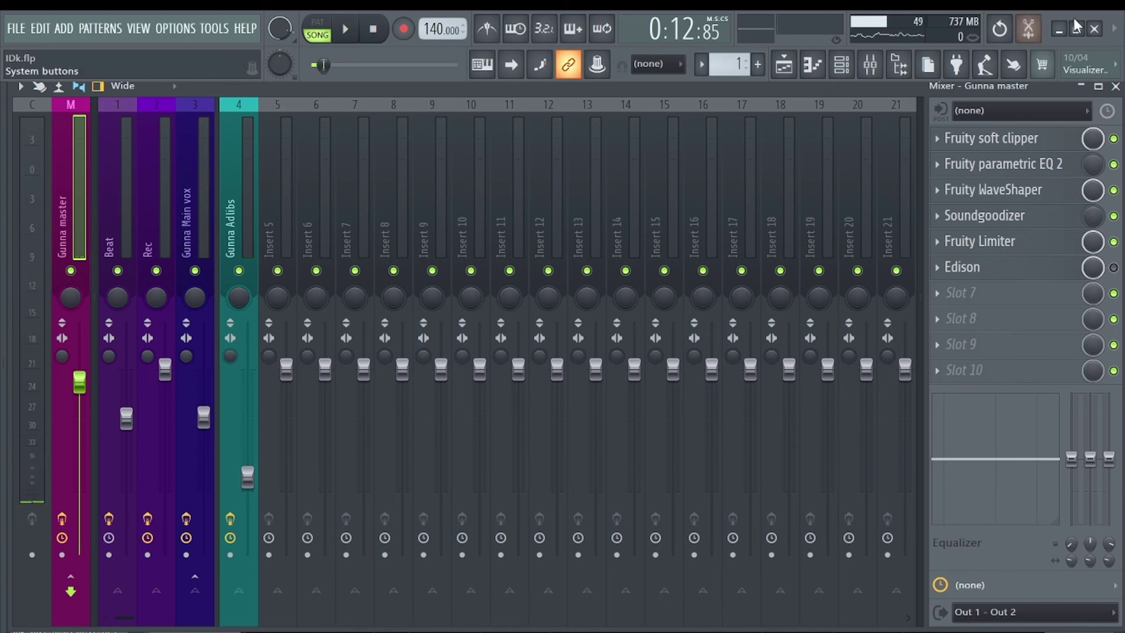
Look over the whole arrangement in the playlist, from the beat and vocal clips down to the reverb mix level automation on Track 16.
key(F5)
scroll(786, 371, down, 10)
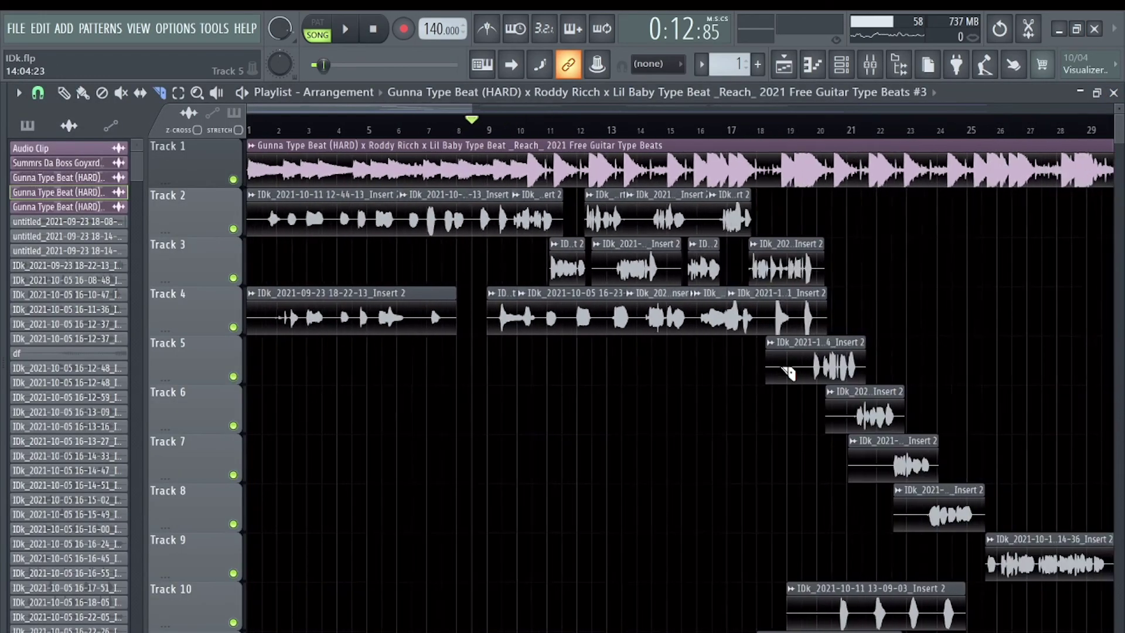
scroll(787, 373, right, 8)
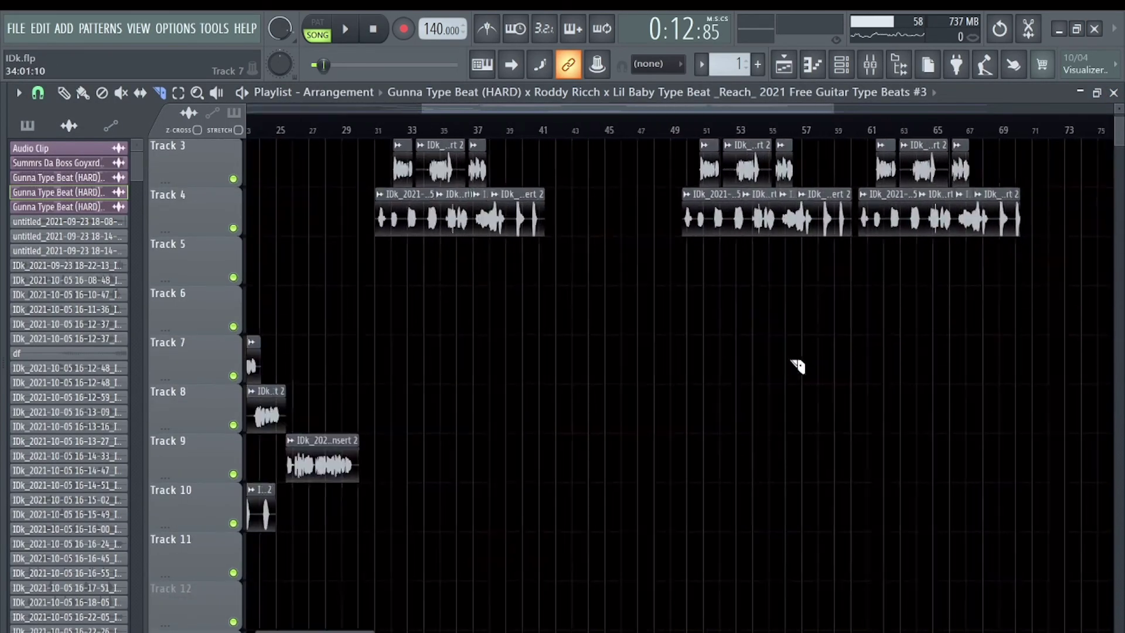
scroll(798, 366, down, 5)
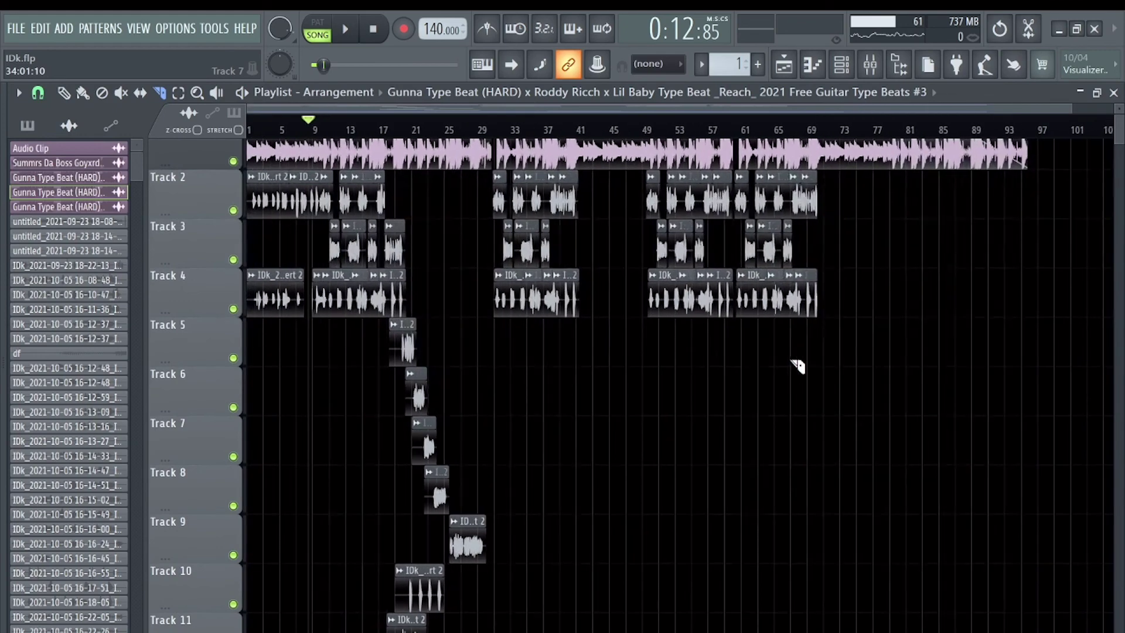
scroll(798, 366, down, 6)
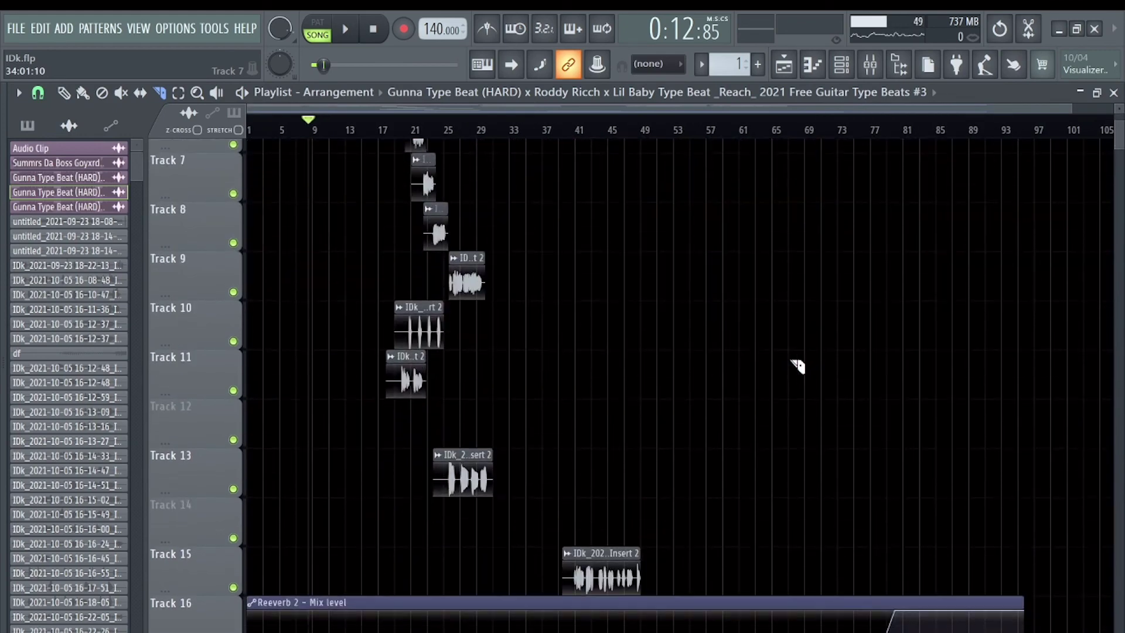